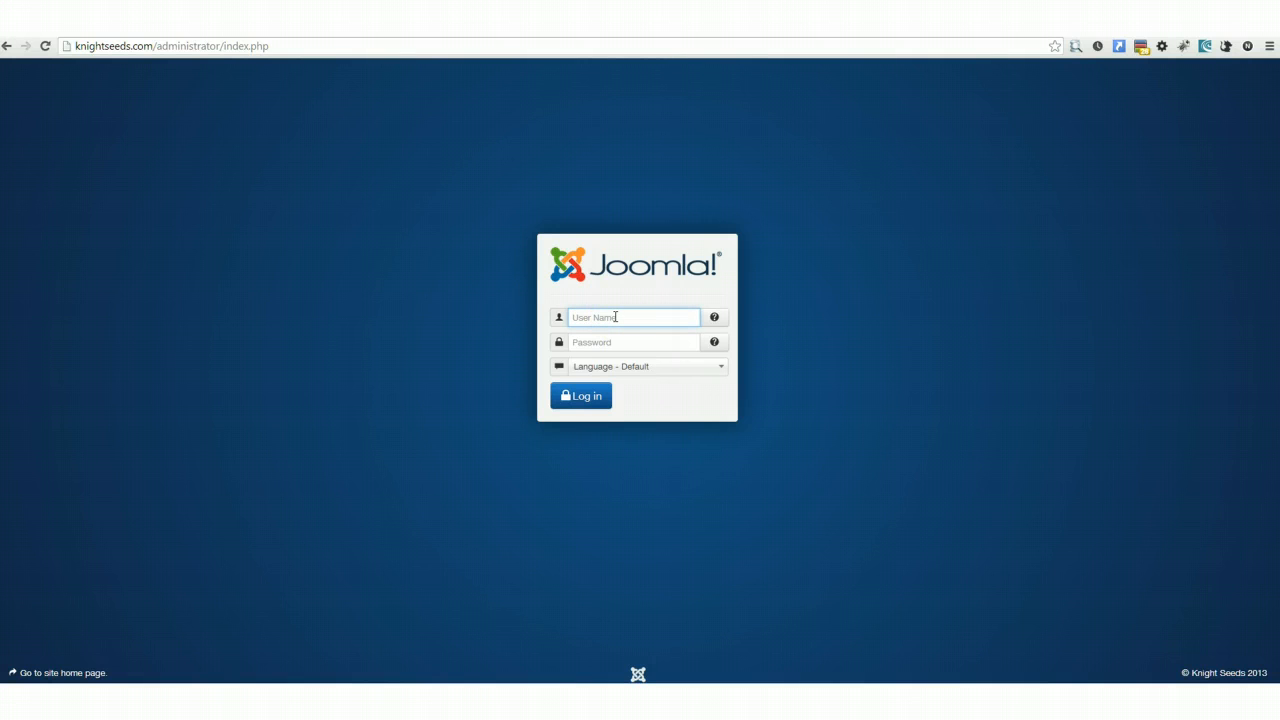
Log in to the Joomla administrator with the account's user name and password
text(knightSee)
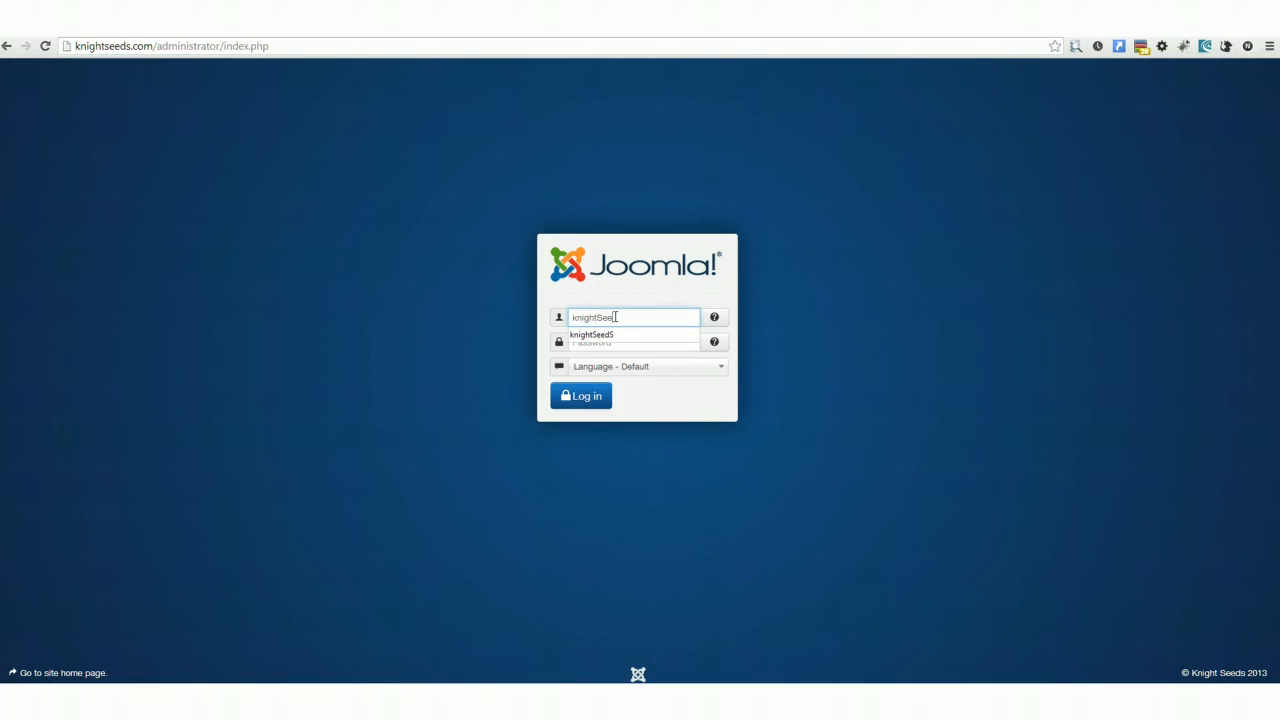
text(dS)
key(Tab)
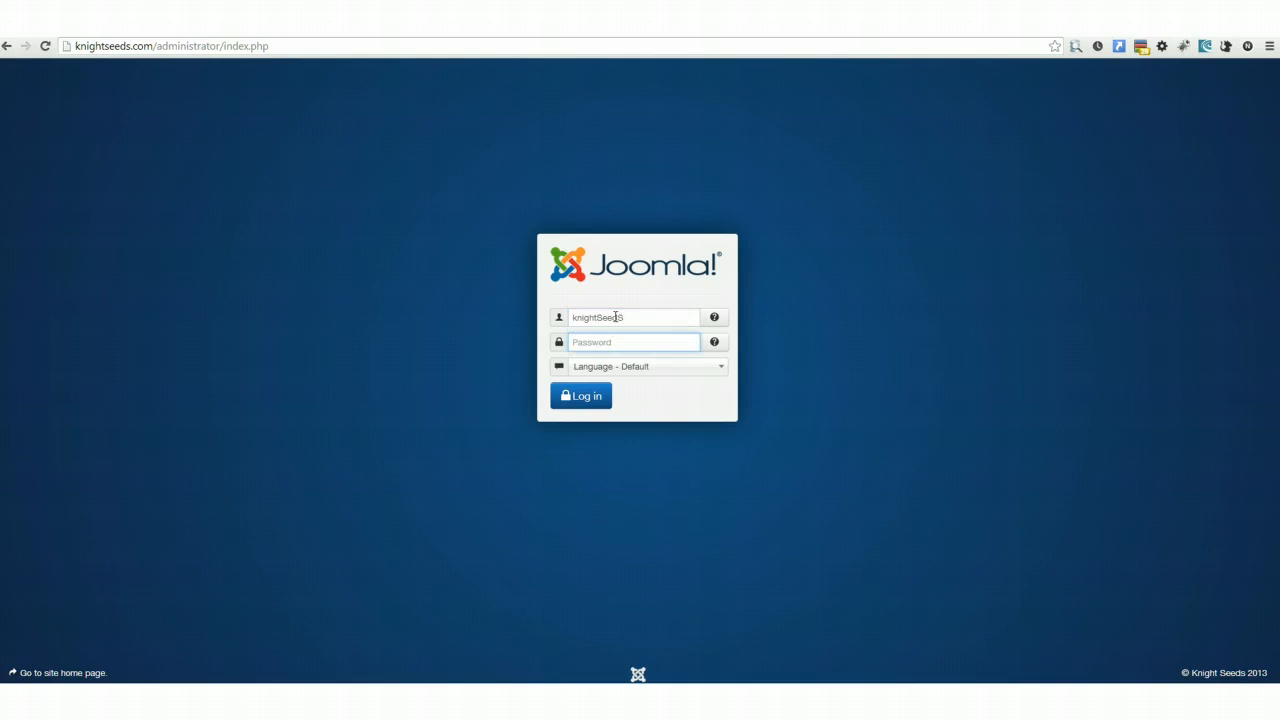
text(•••••••••)
key(Return)
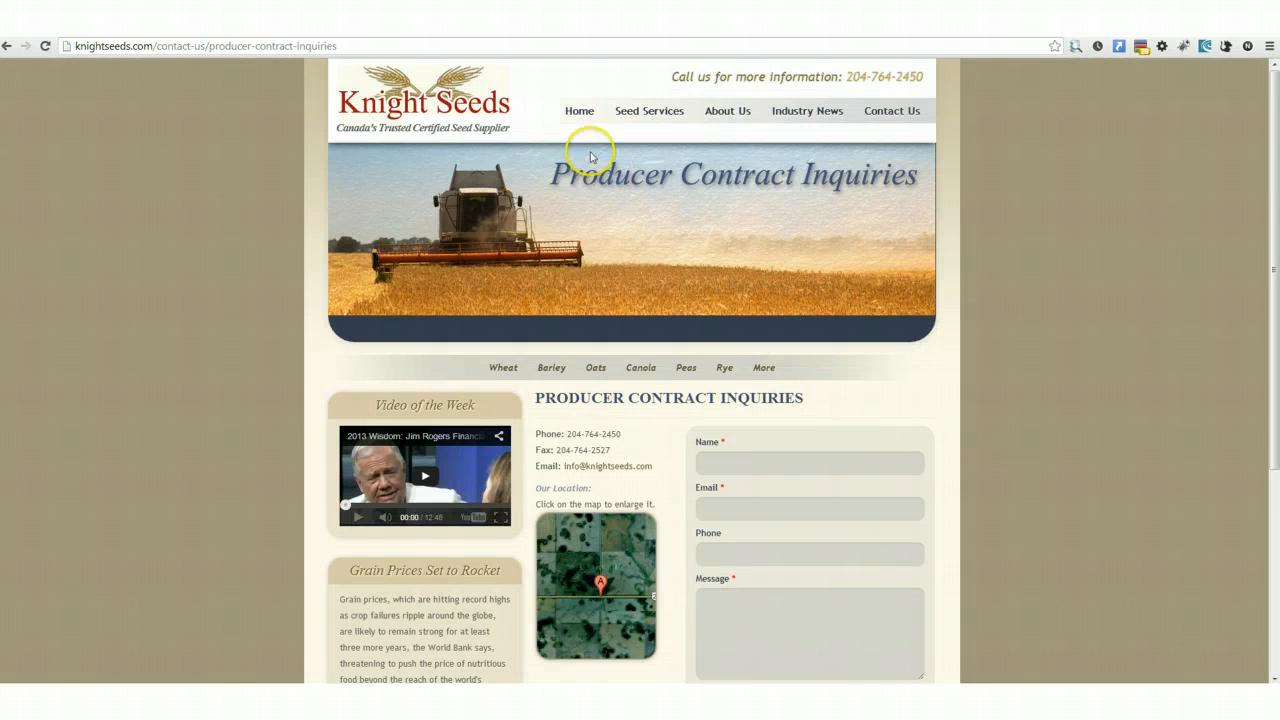
Look over the live site's home page and the Company History page in the About Us section
click(579, 111)
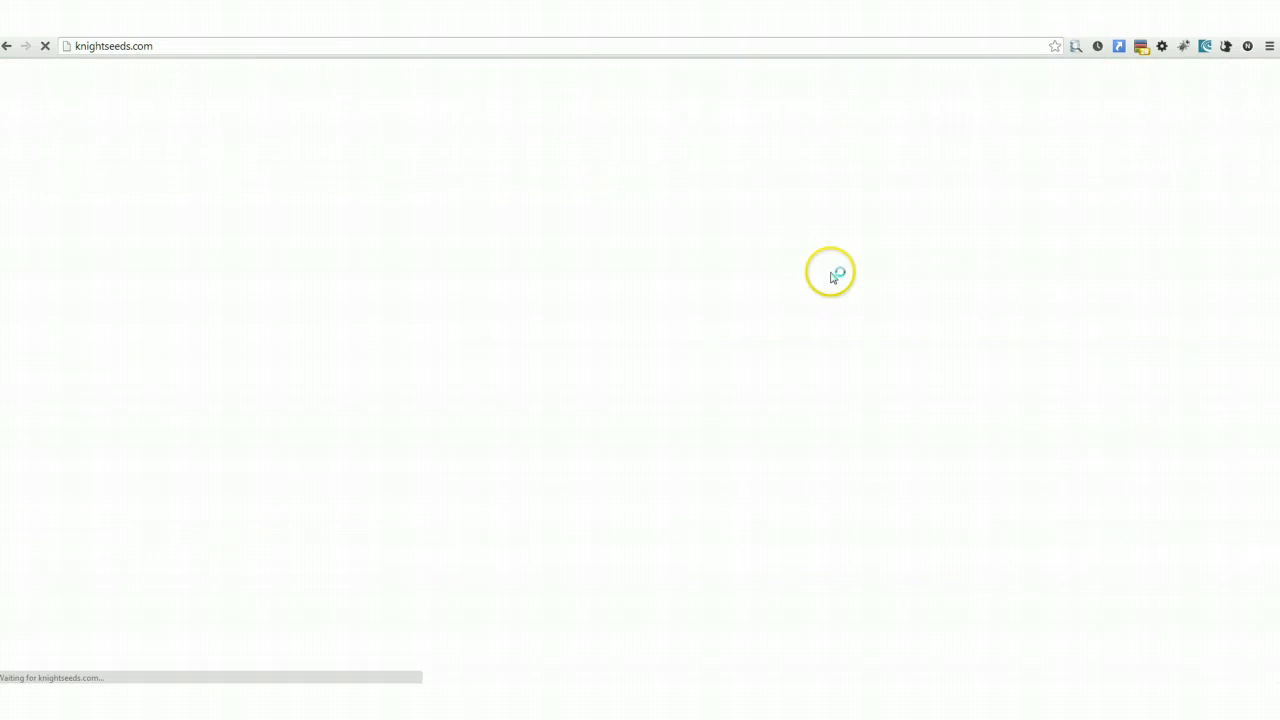
scroll(1036, 437, down, 3)
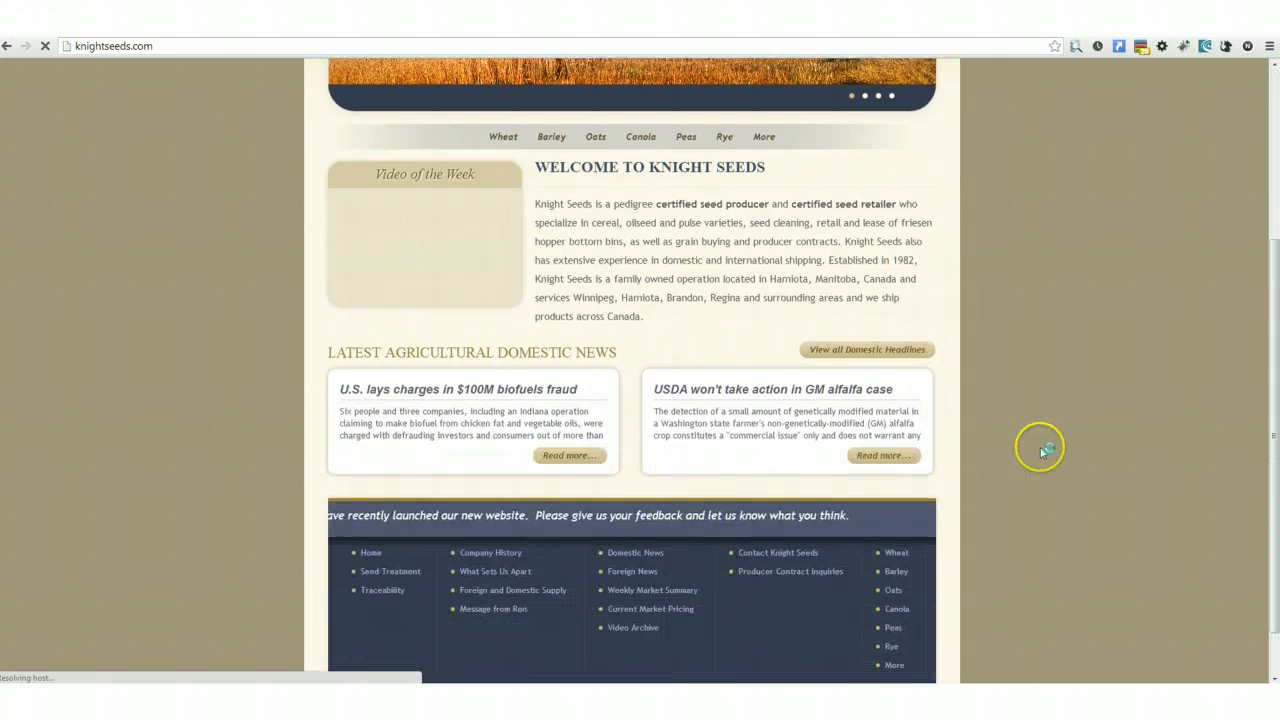
scroll(1040, 447, up, 3)
mouse_move(727, 112)
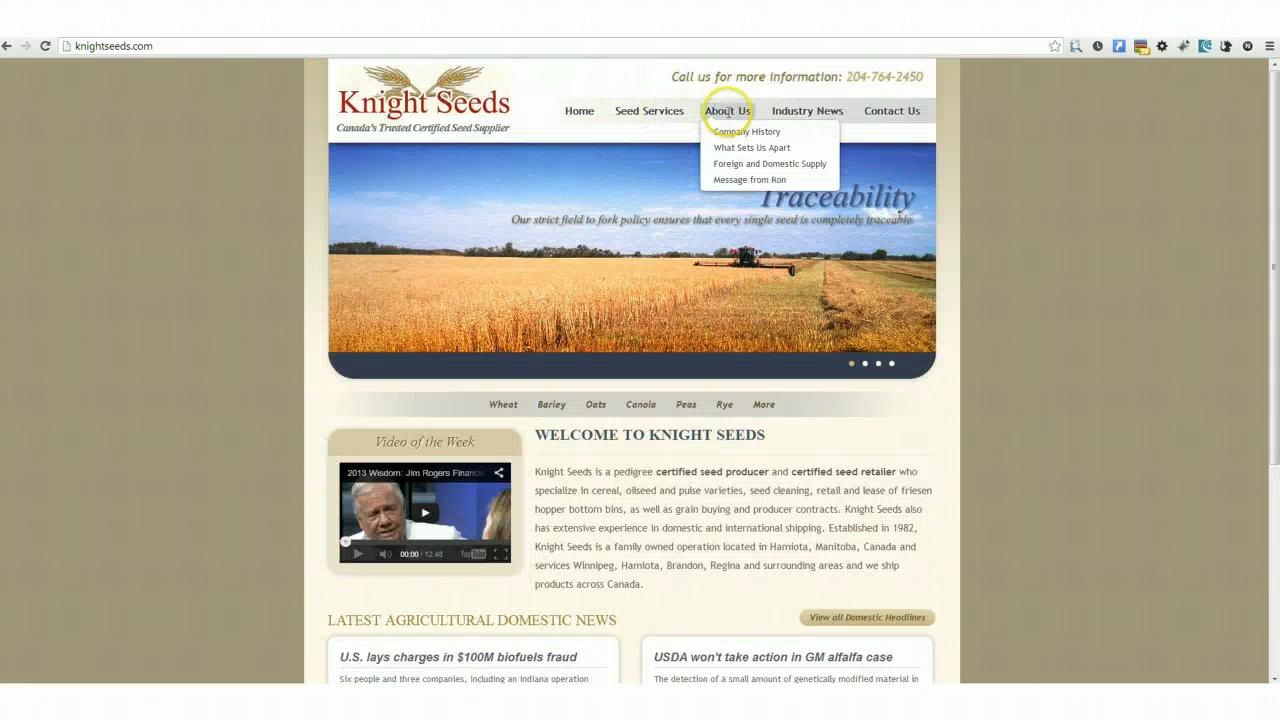
click(740, 134)
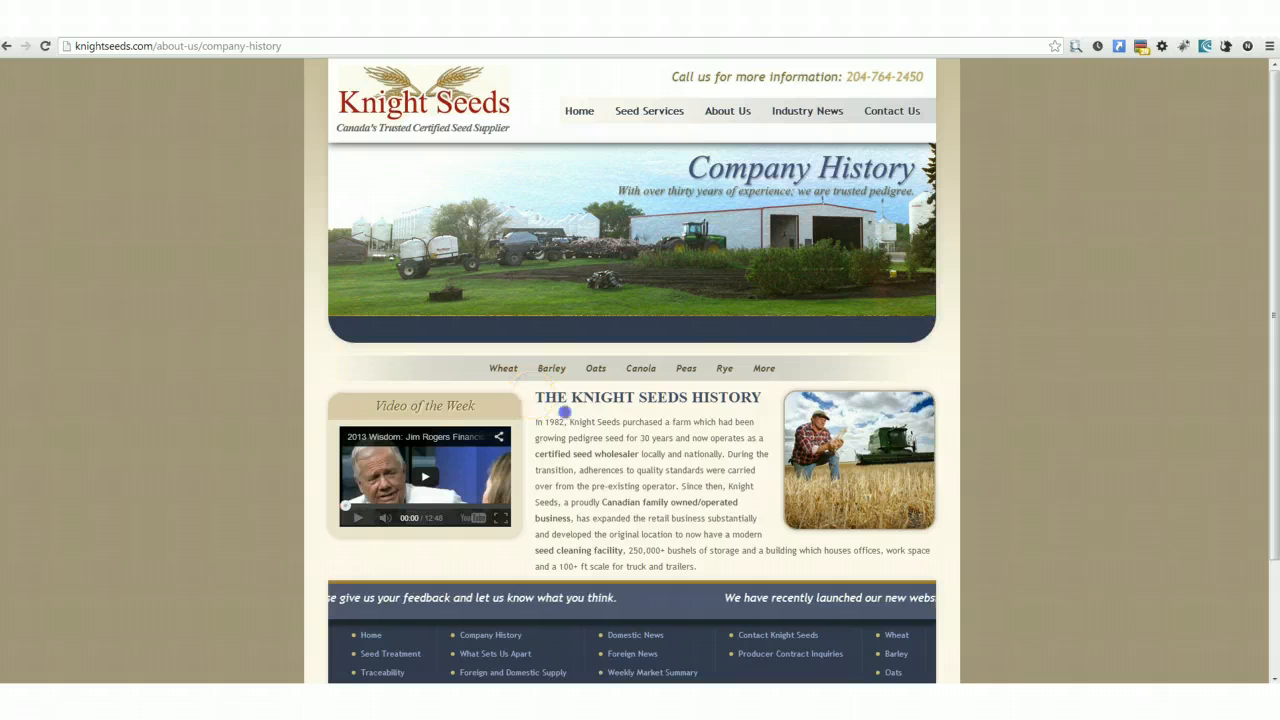
drag(533, 403, 657, 513)
click(660, 515)
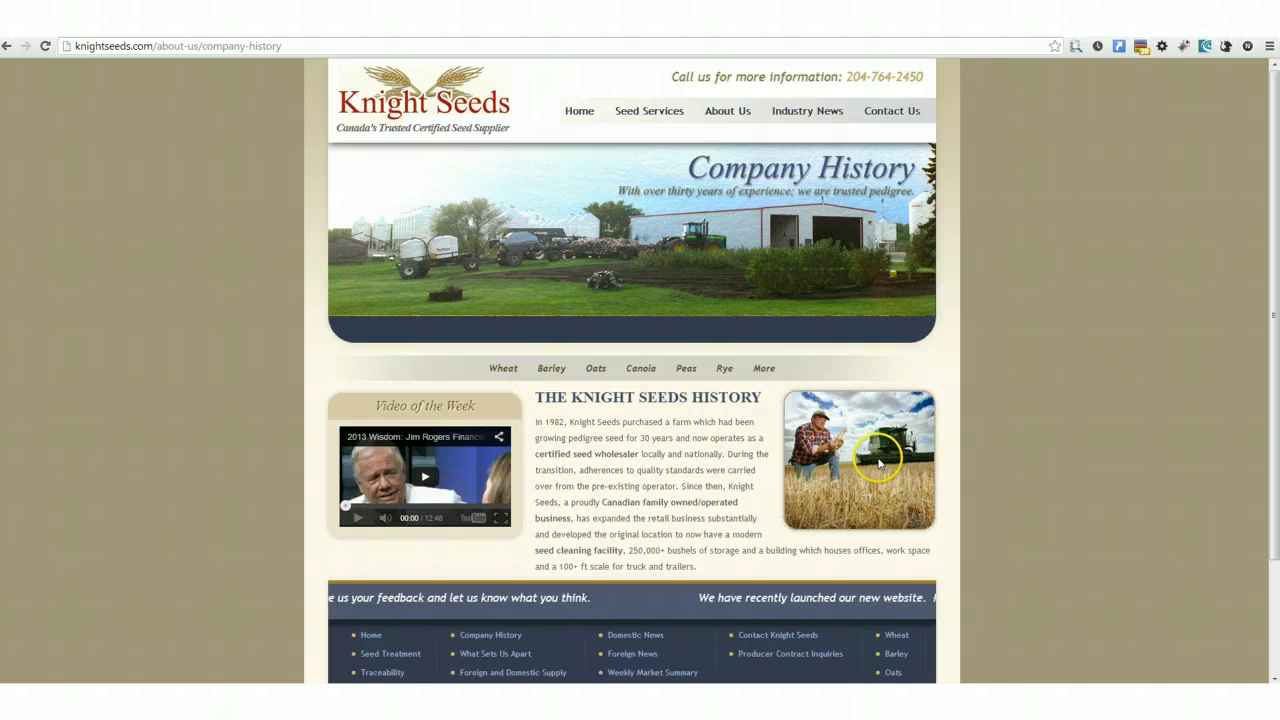
View the What Sets Us Apart page and the Foreign and Domestic Supply page in the About Us section
mouse_move(725, 110)
click(751, 150)
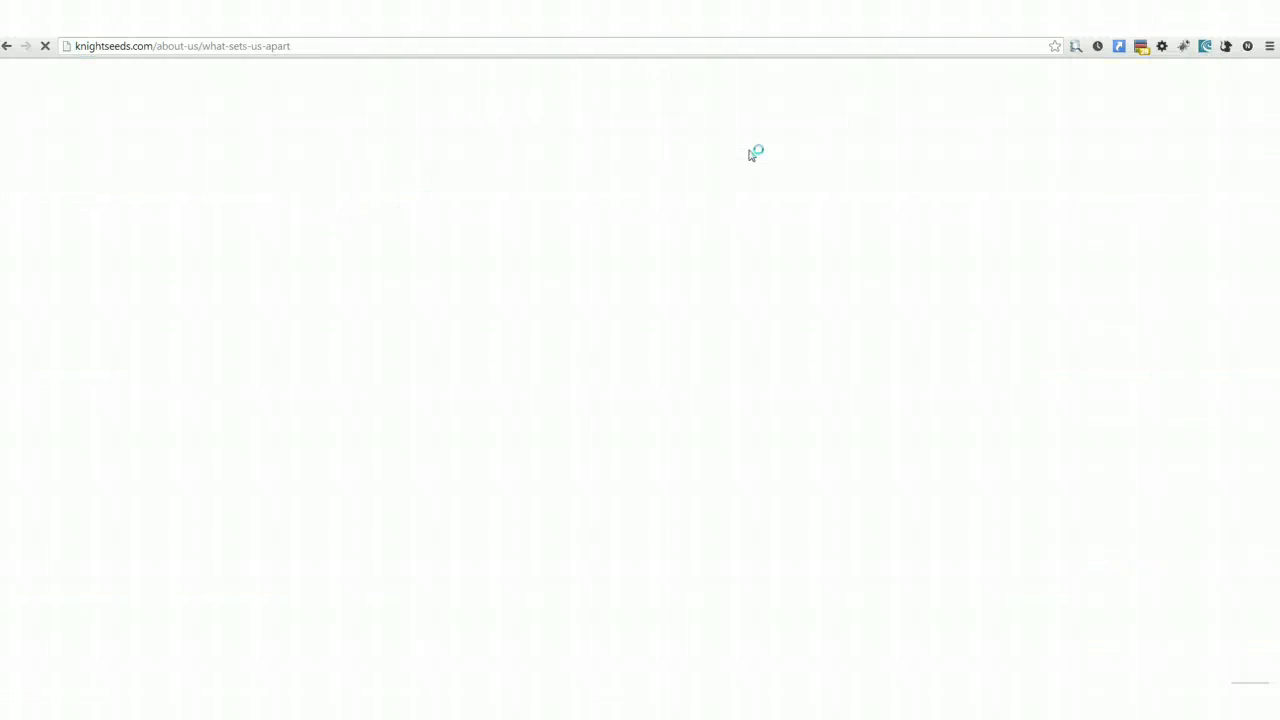
mouse_move(728, 112)
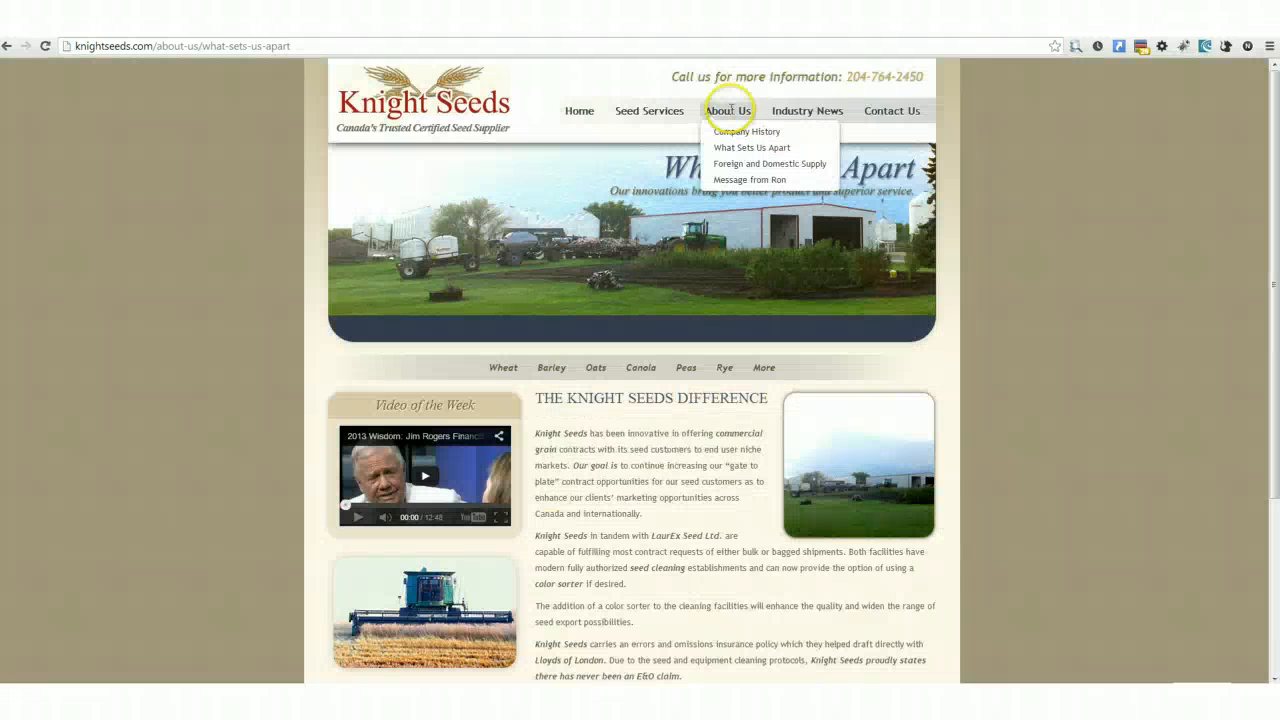
click(757, 166)
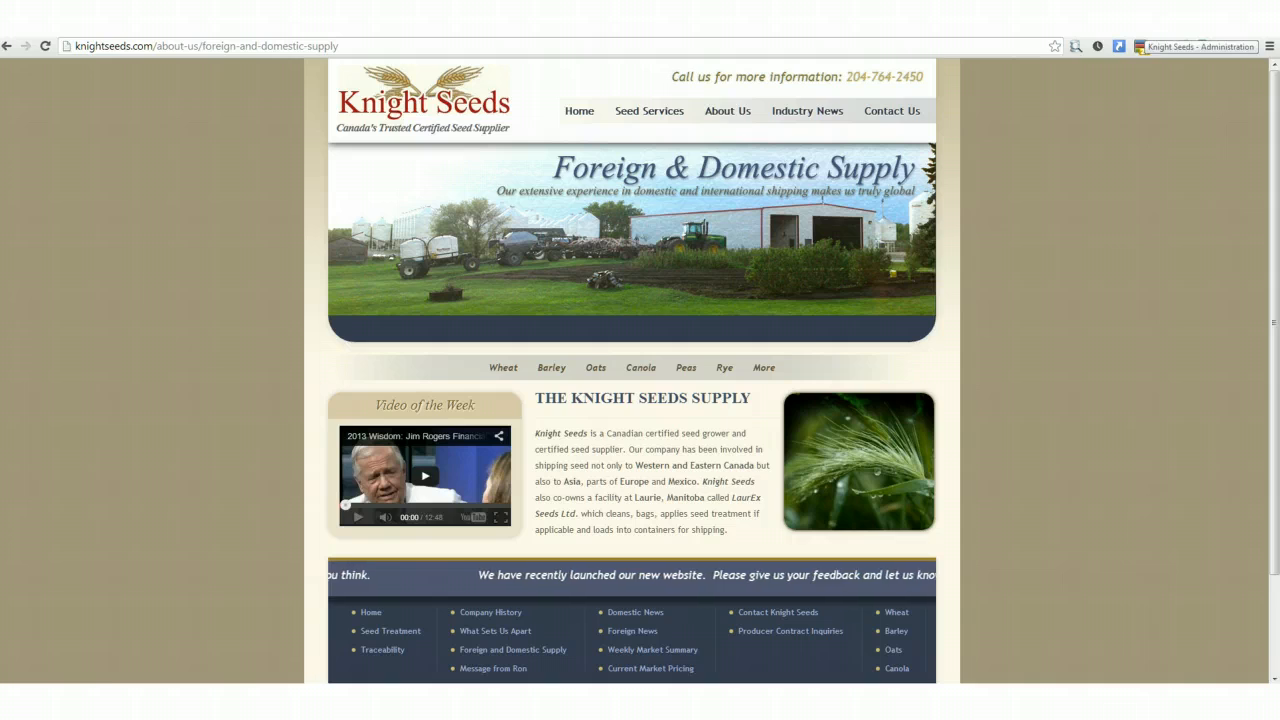
Switch to the Joomla administration and open the LaurEx Seed Facility article from the Article Manager for editing
click(1141, 47)
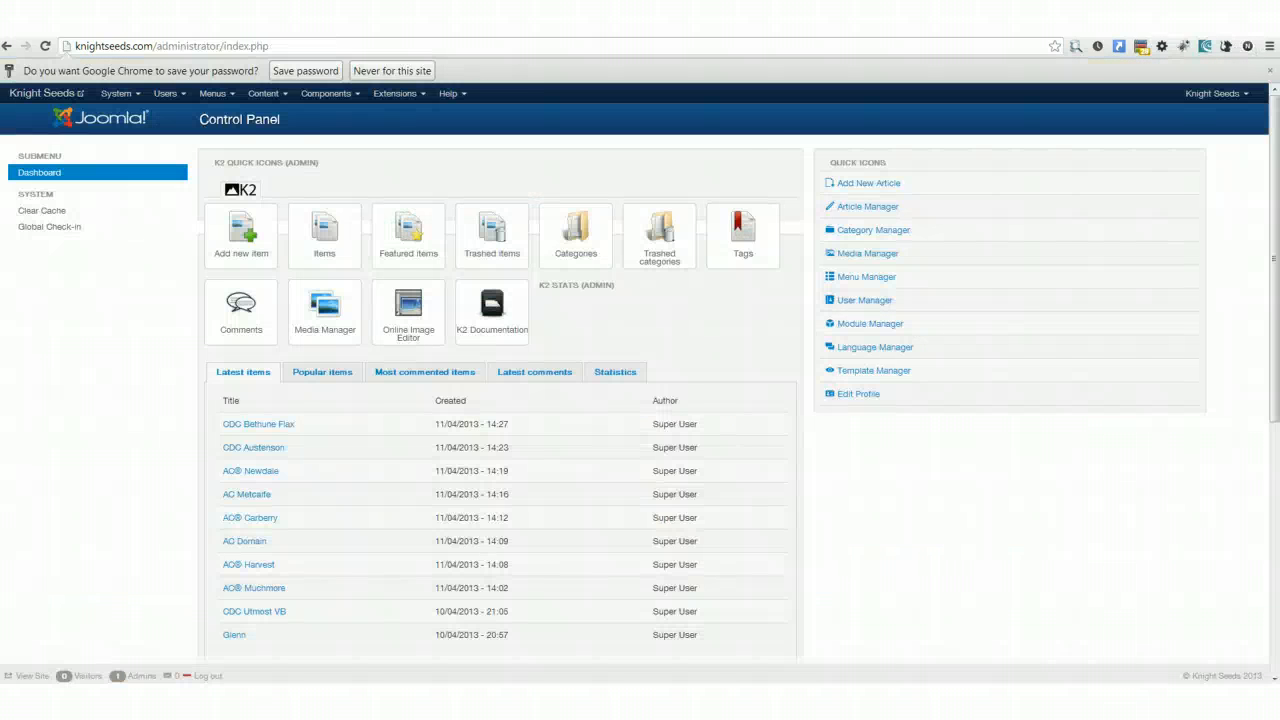
click(267, 97)
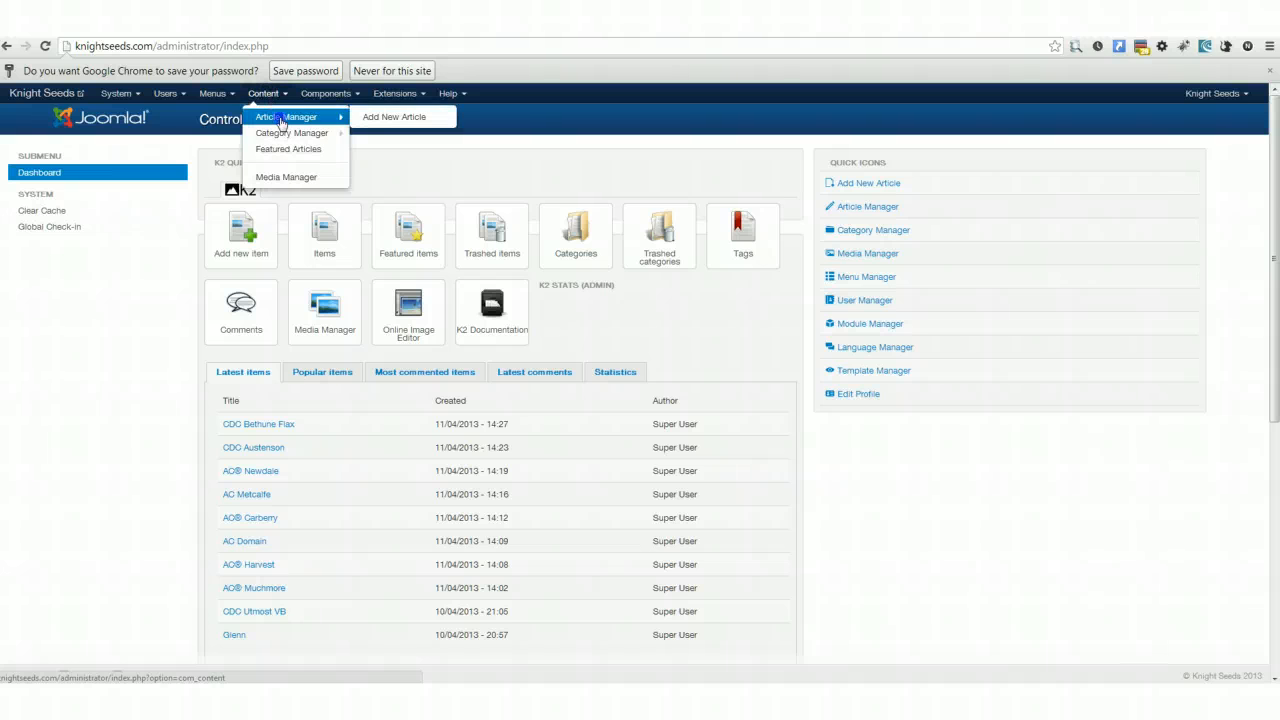
click(281, 119)
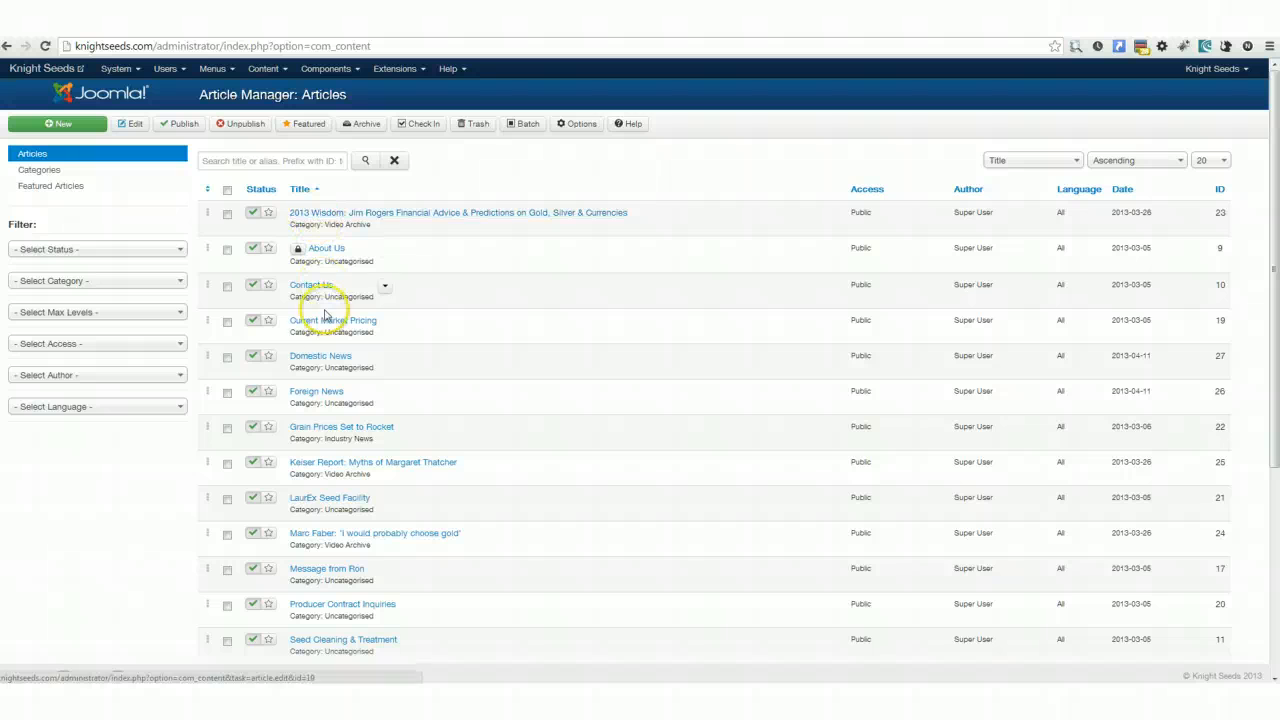
scroll(130, 563, down, 1)
scroll(130, 563, down, 1)
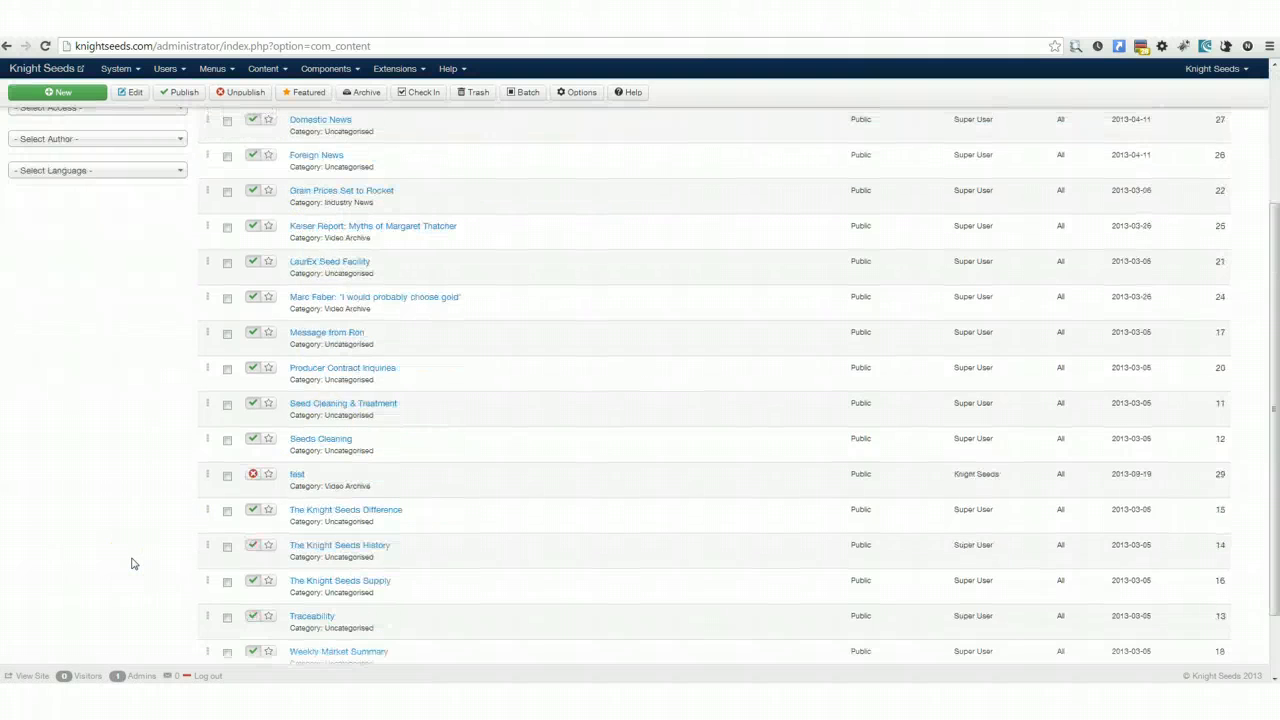
scroll(130, 563, up, 1)
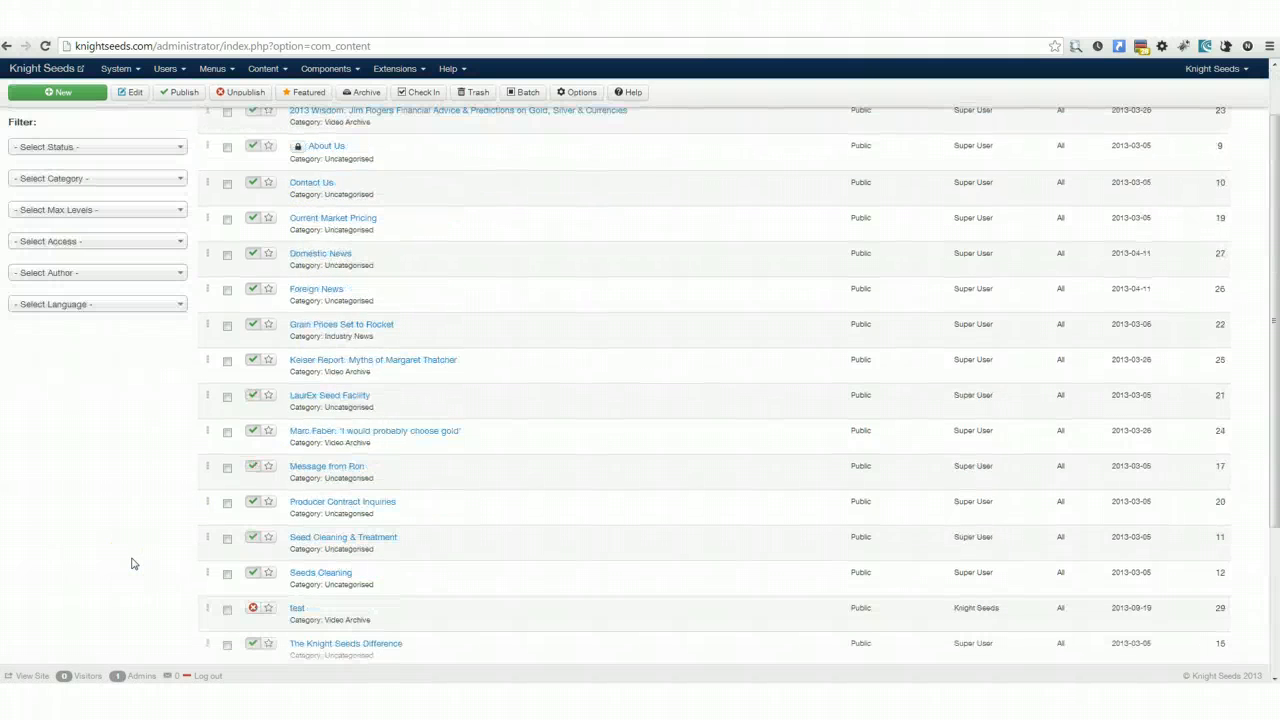
click(340, 396)
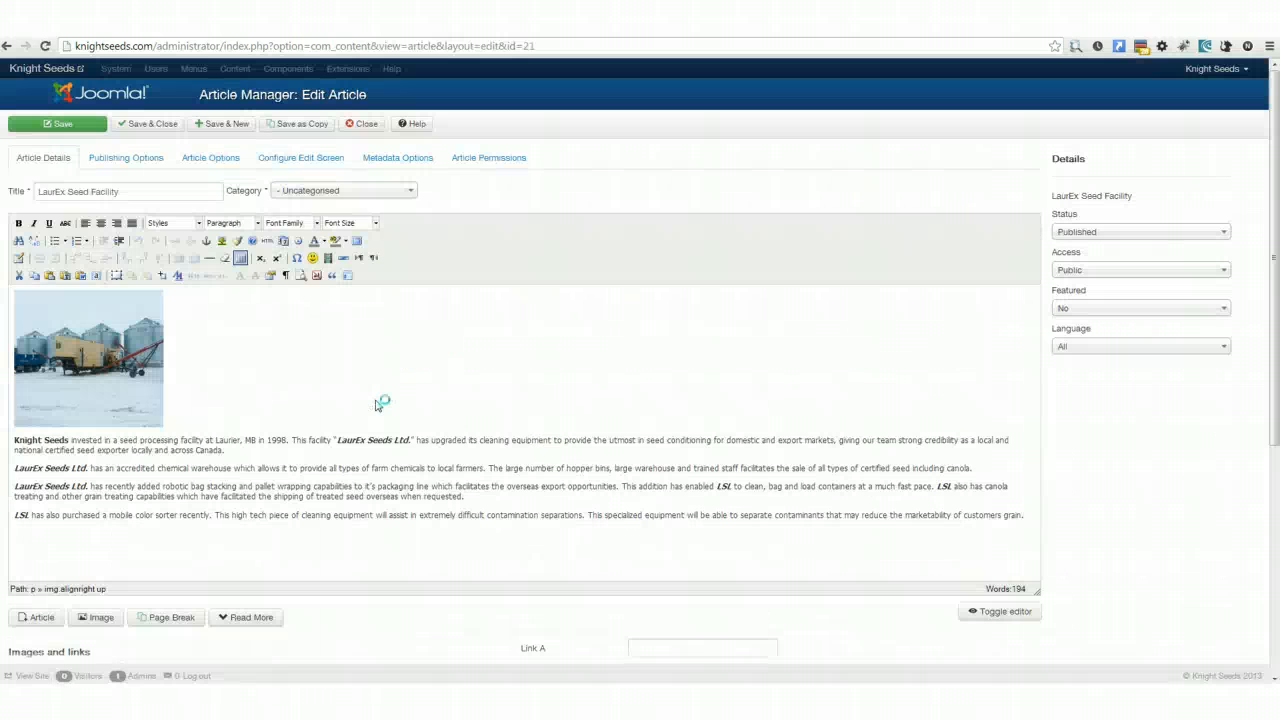
click(397, 407)
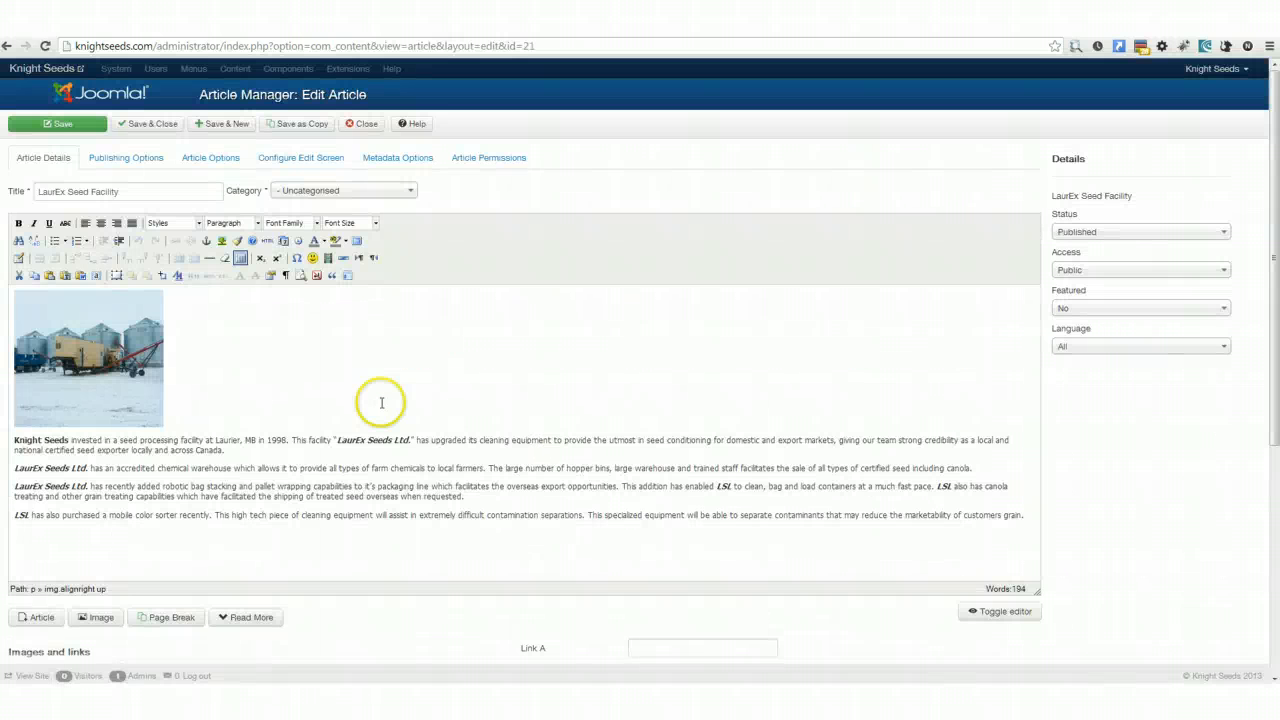
click(108, 360)
click(142, 494)
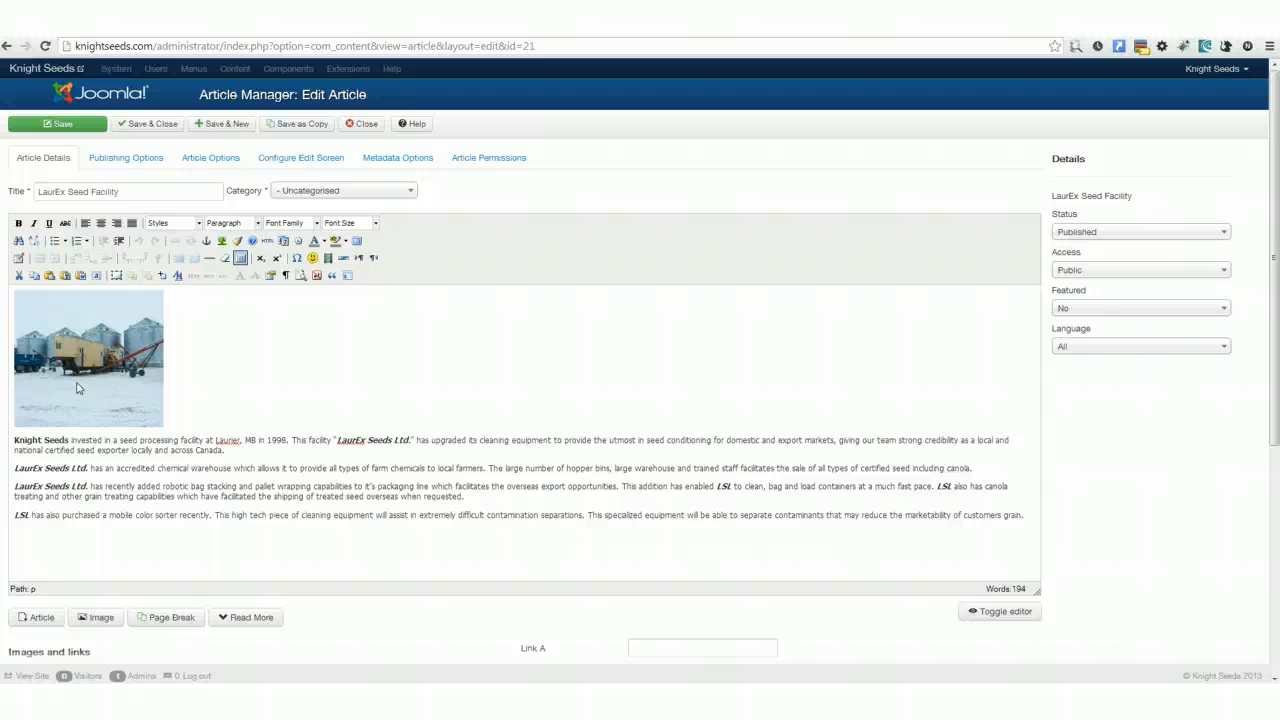
click(140, 529)
click(143, 530)
click(40, 440)
click(444, 487)
Change the investment year in the article's first paragraph to 1999
click(278, 440)
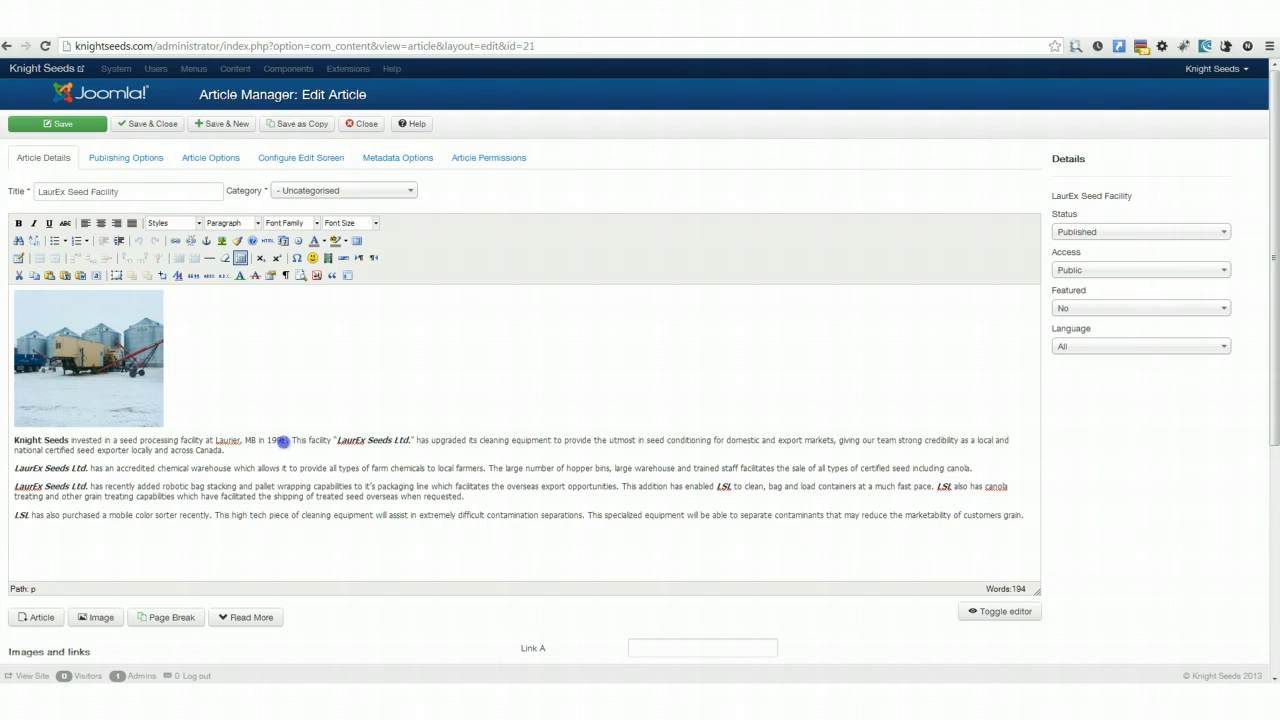
drag(282, 440, 288, 440)
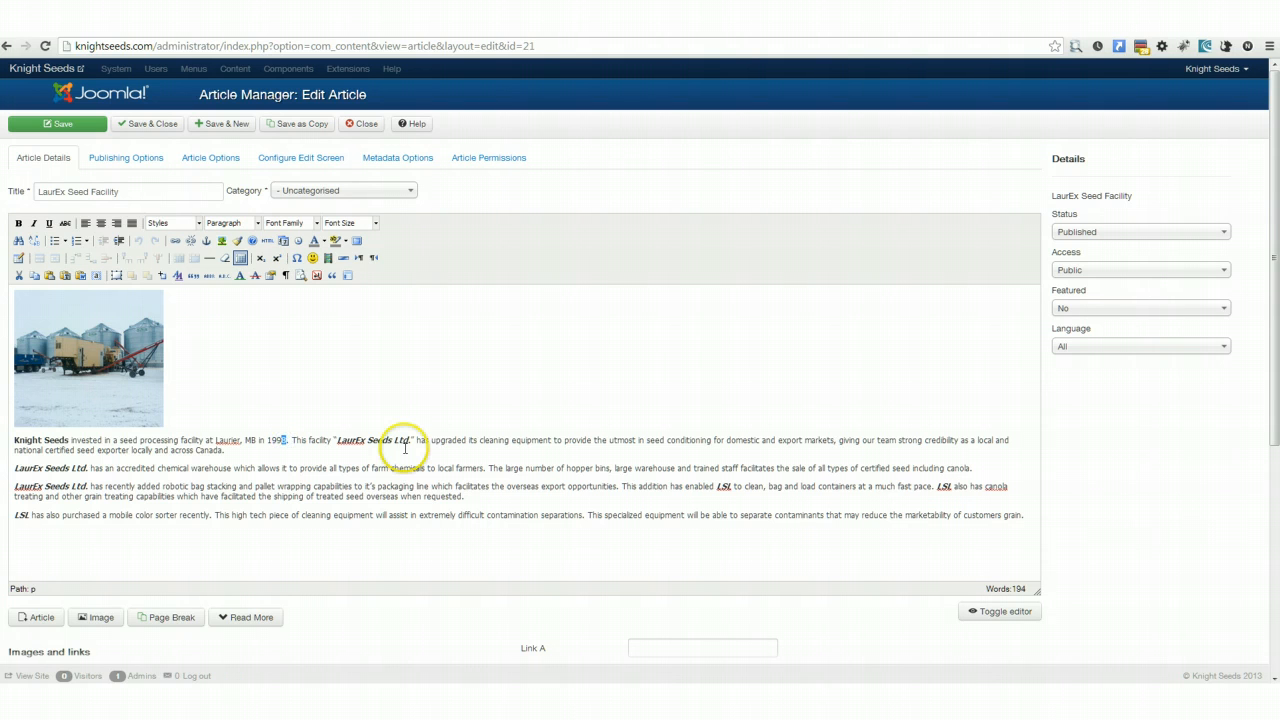
text(9)
click(380, 490)
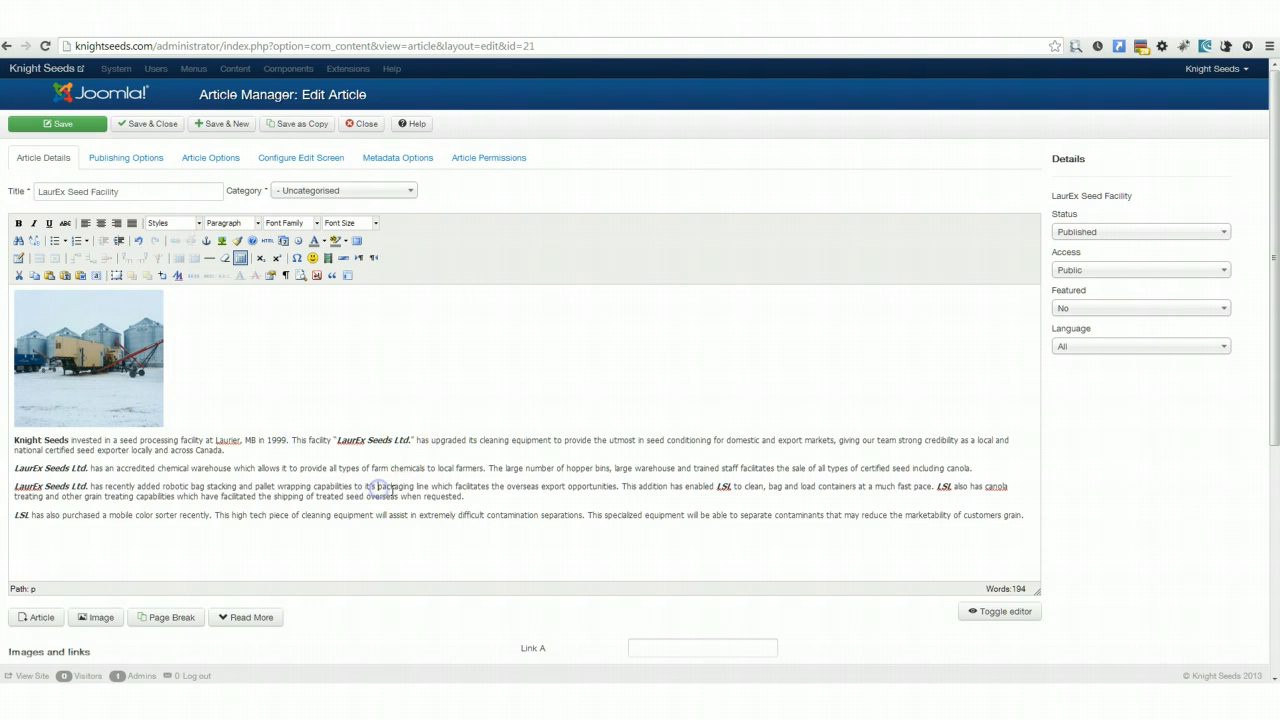
Add the paragraph "Thanks for coming out." at the end of the article and save it
click(1026, 516)
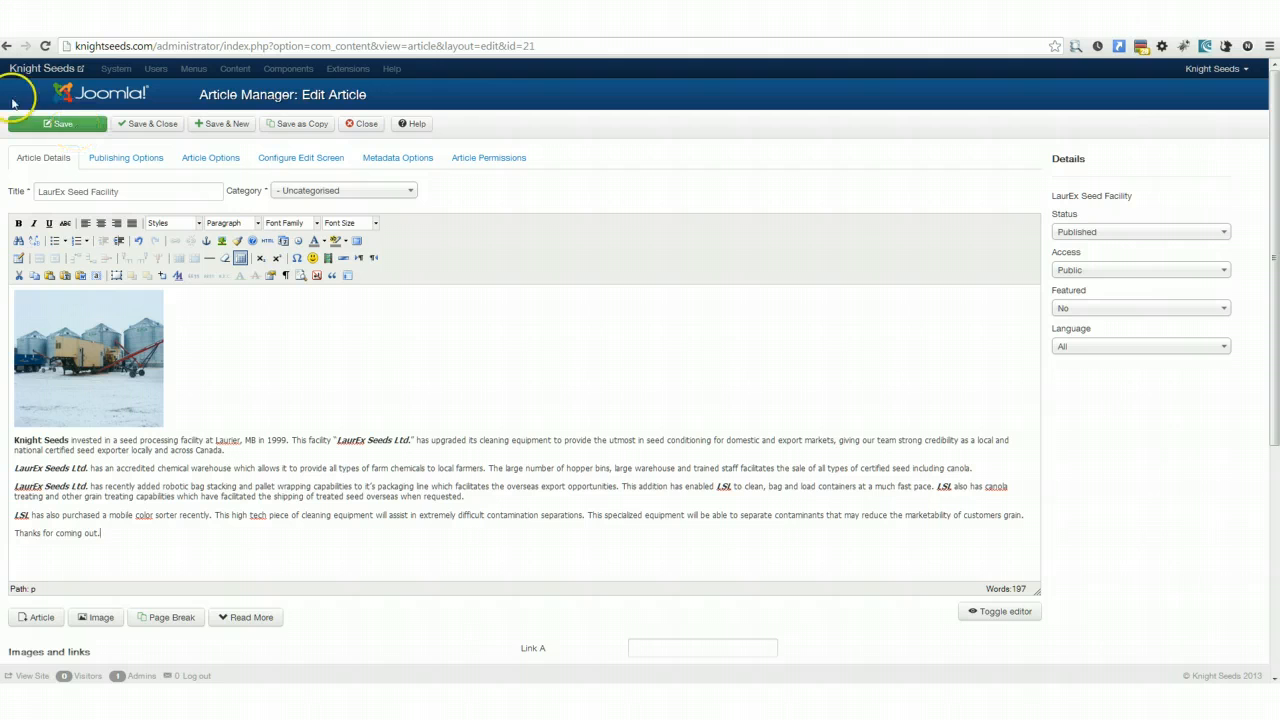
click(63, 129)
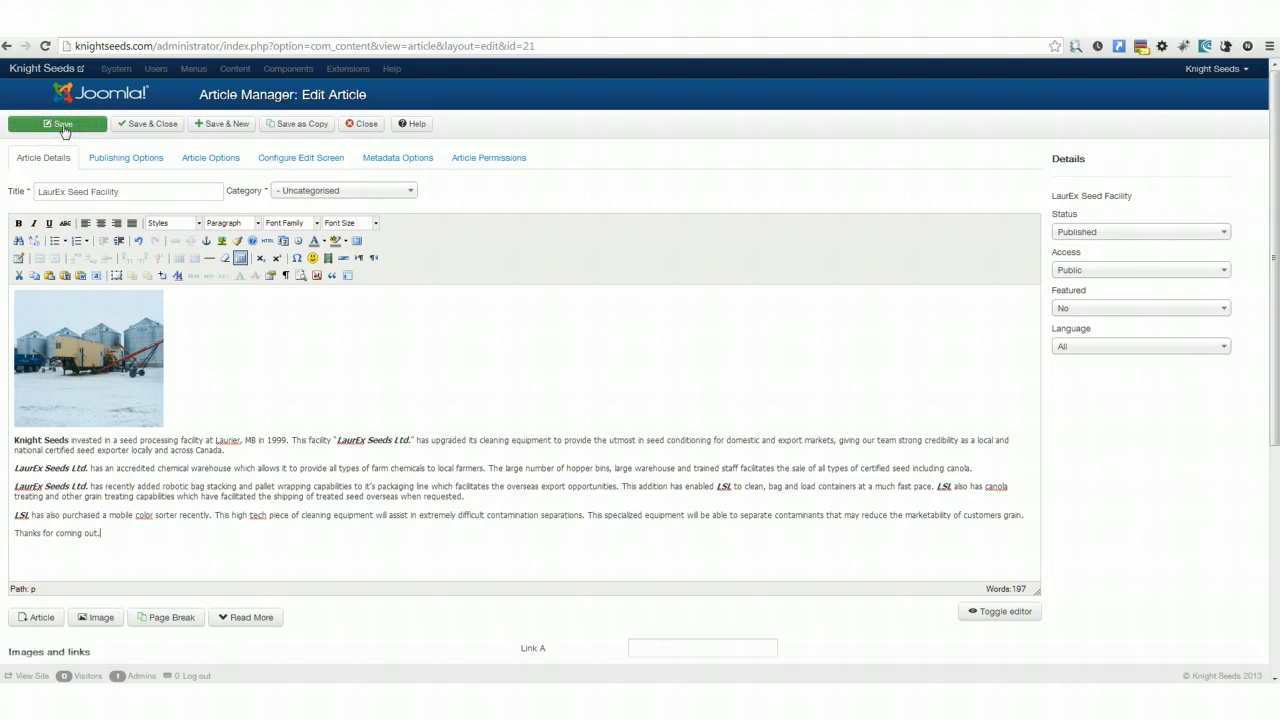
click(63, 129)
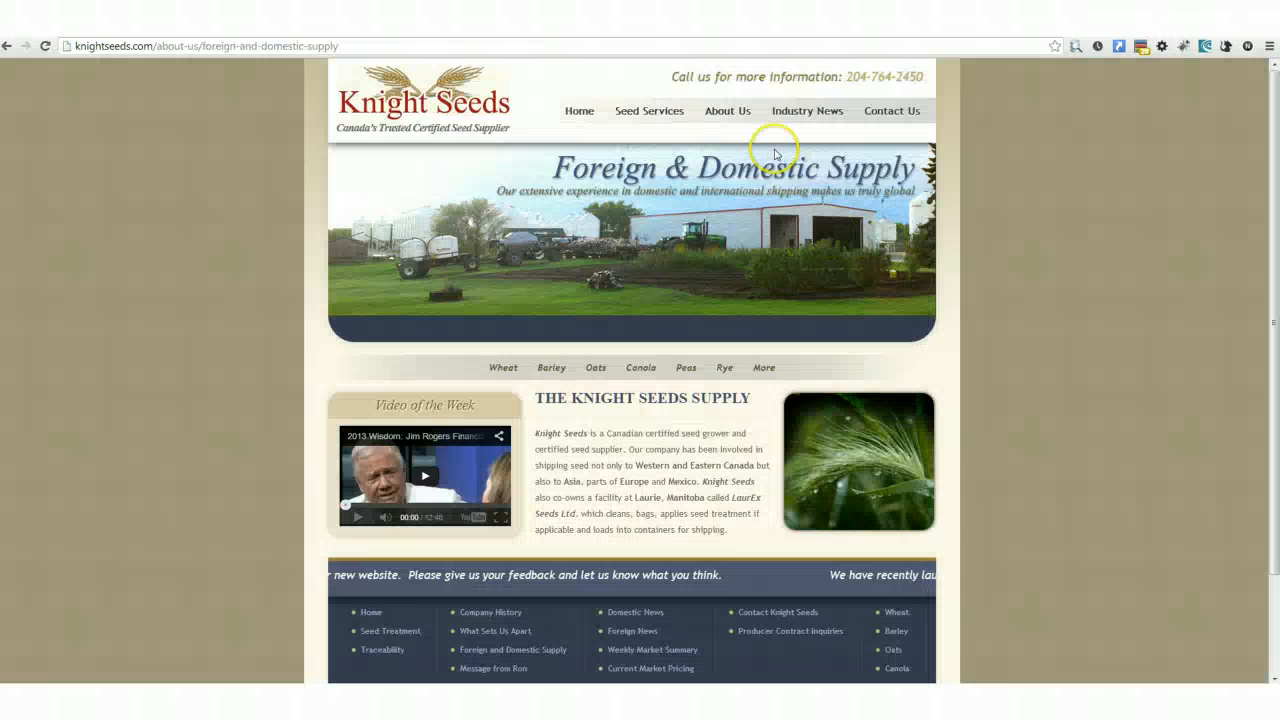
Open the LaurEx Facility page under Seed Services on the live site and check the edited year and closing line
mouse_move(728, 110)
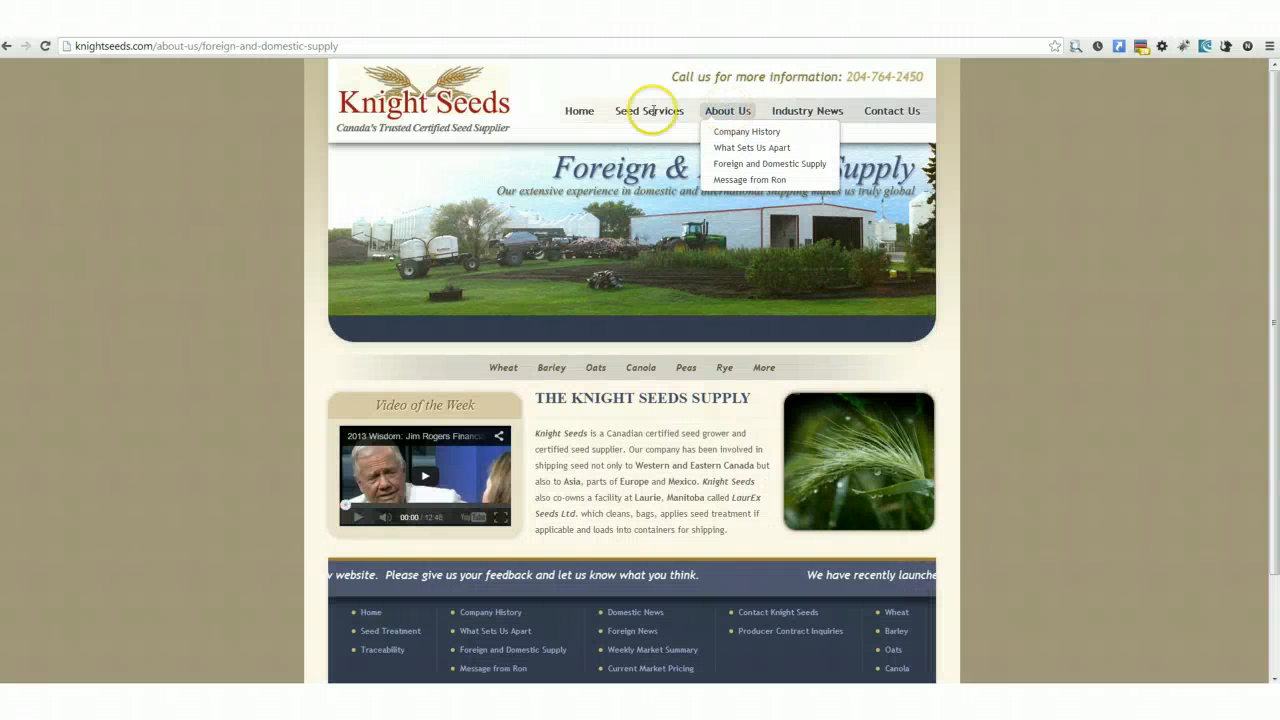
mouse_move(645, 110)
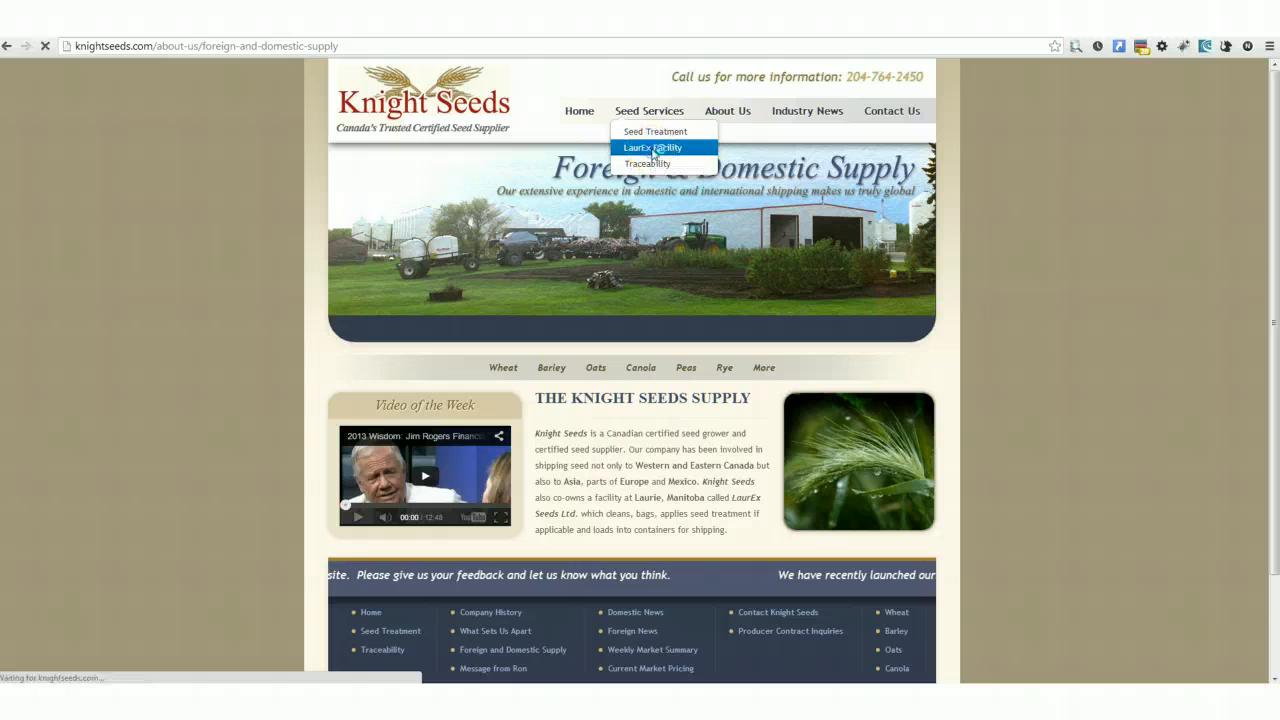
click(655, 150)
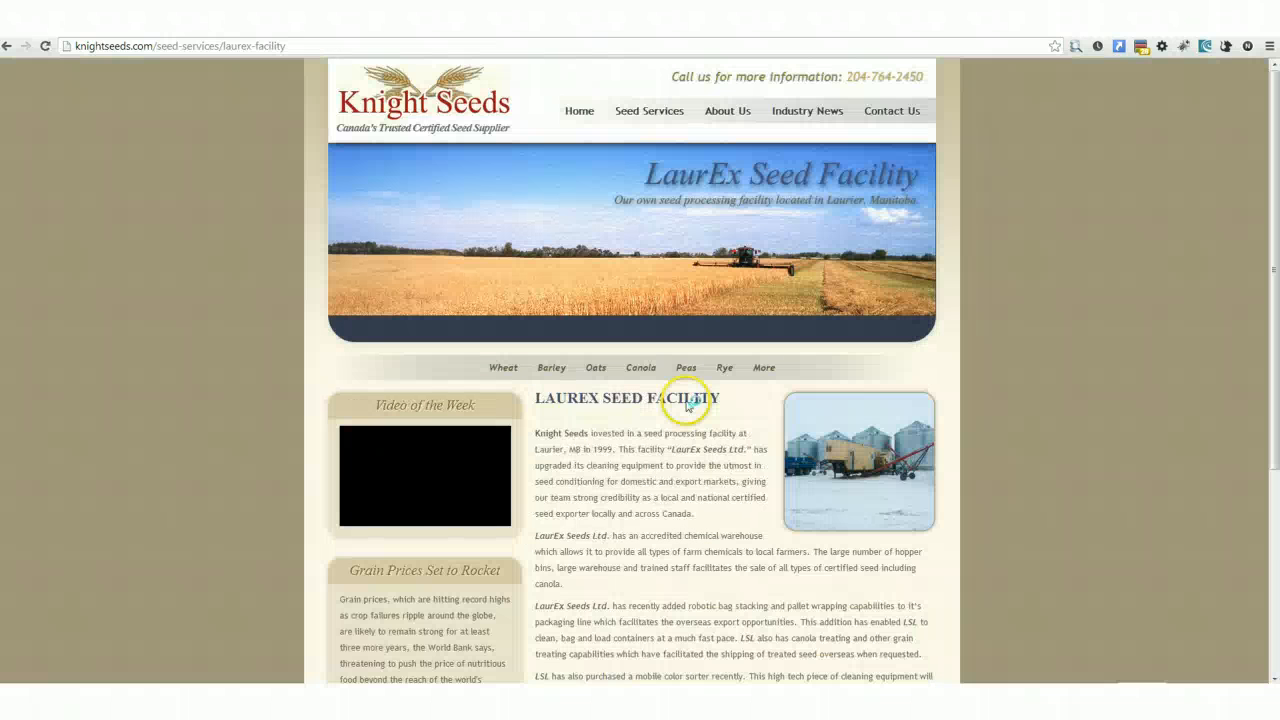
double_click(603, 449)
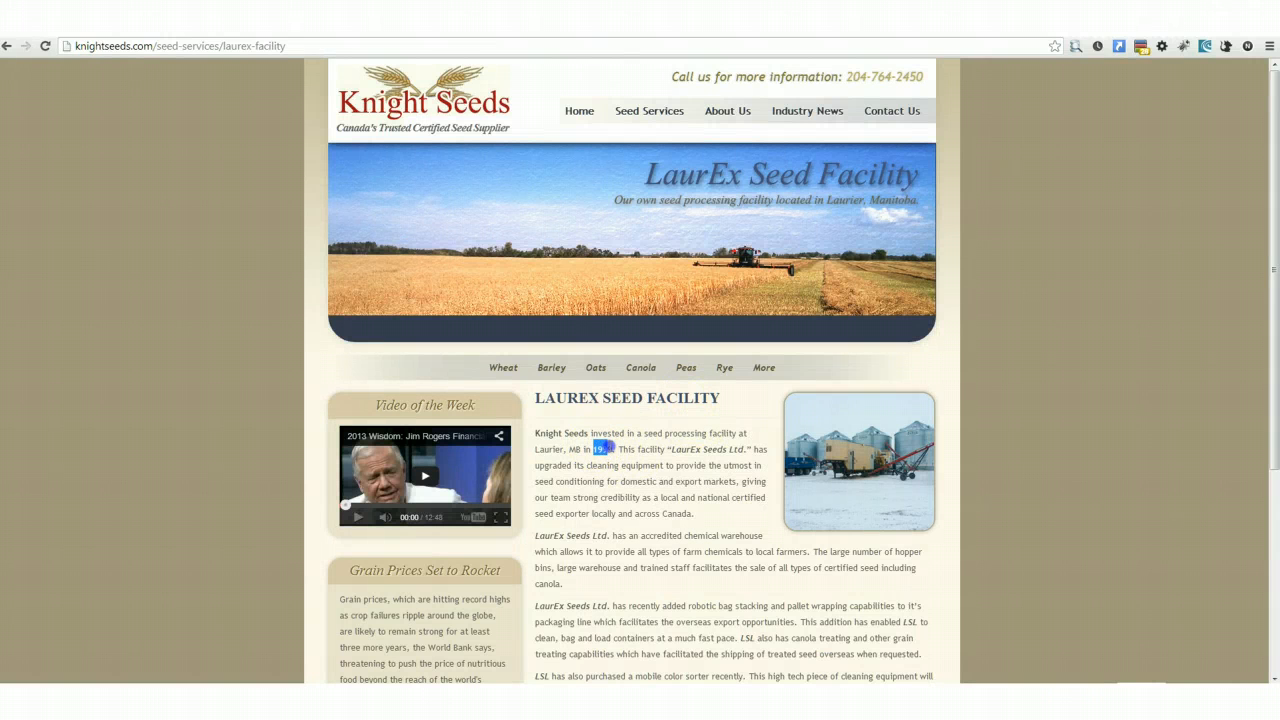
scroll(640, 455, down, 2)
drag(628, 529, 537, 529)
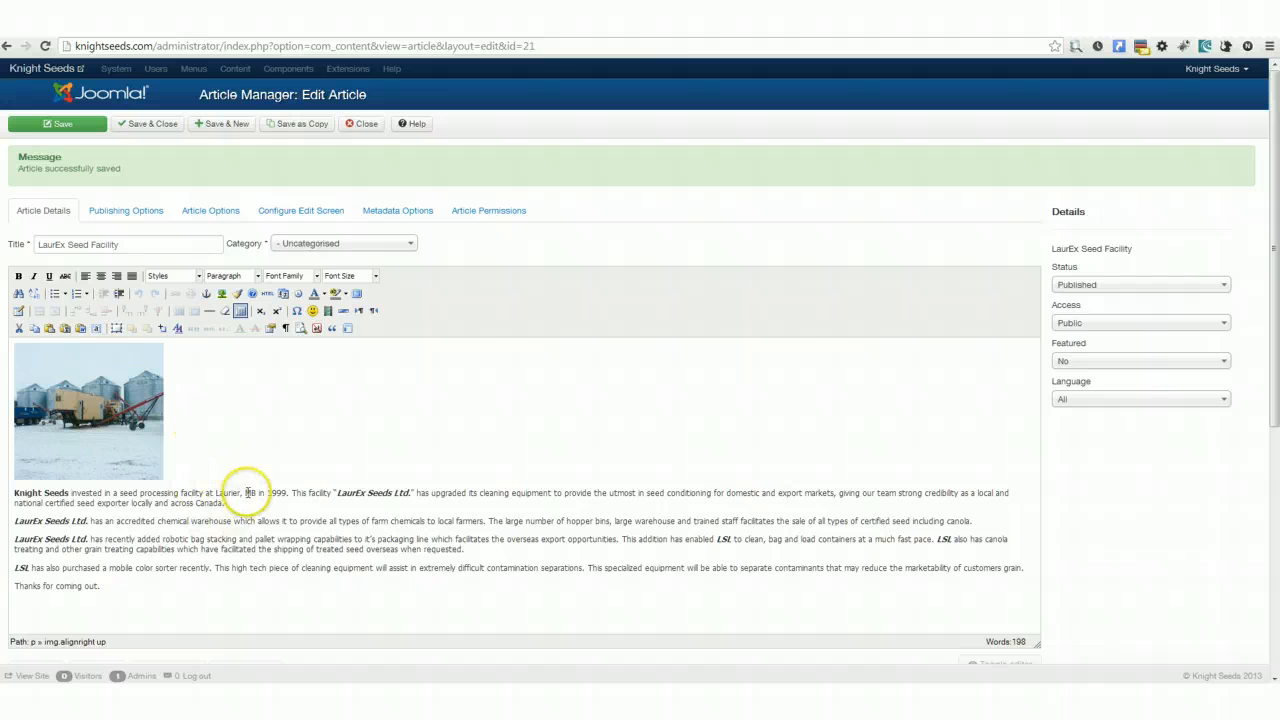
Set the year in the first paragraph to 1998, delete the "Thanks for coming out." line, and save the article
double_click(277, 492)
text(1998)
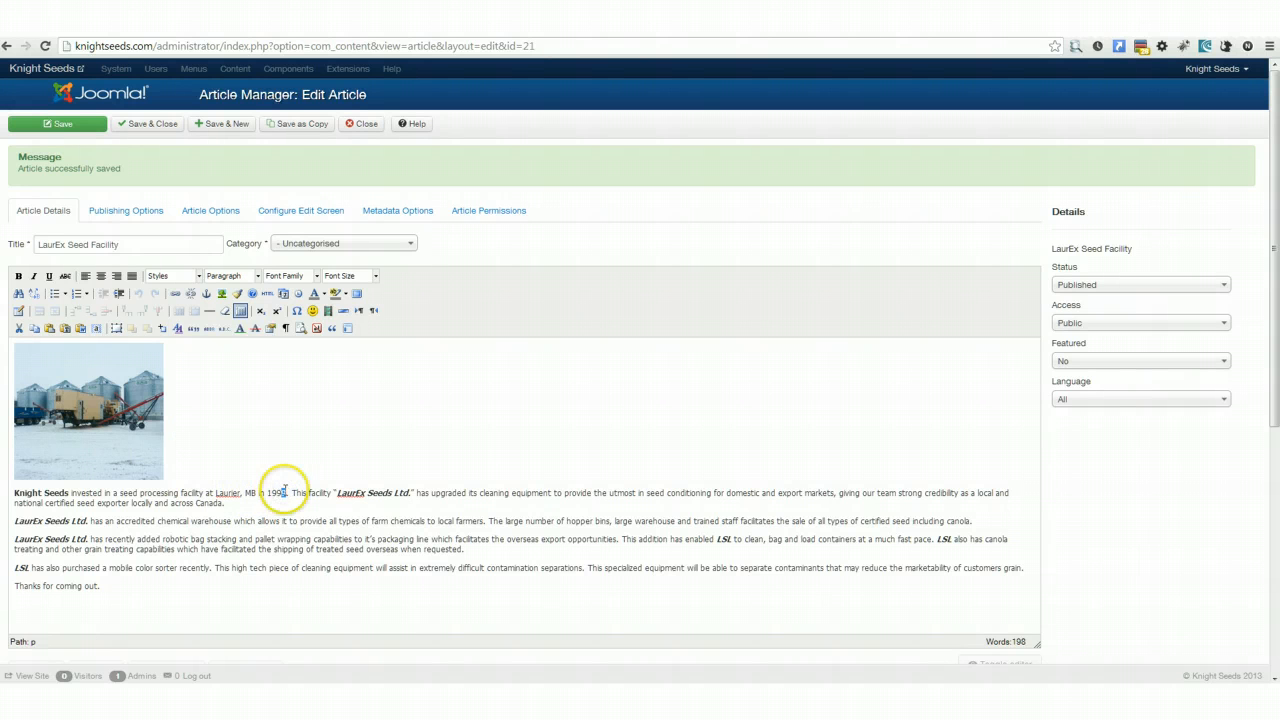
scroll(494, 471, down, 2)
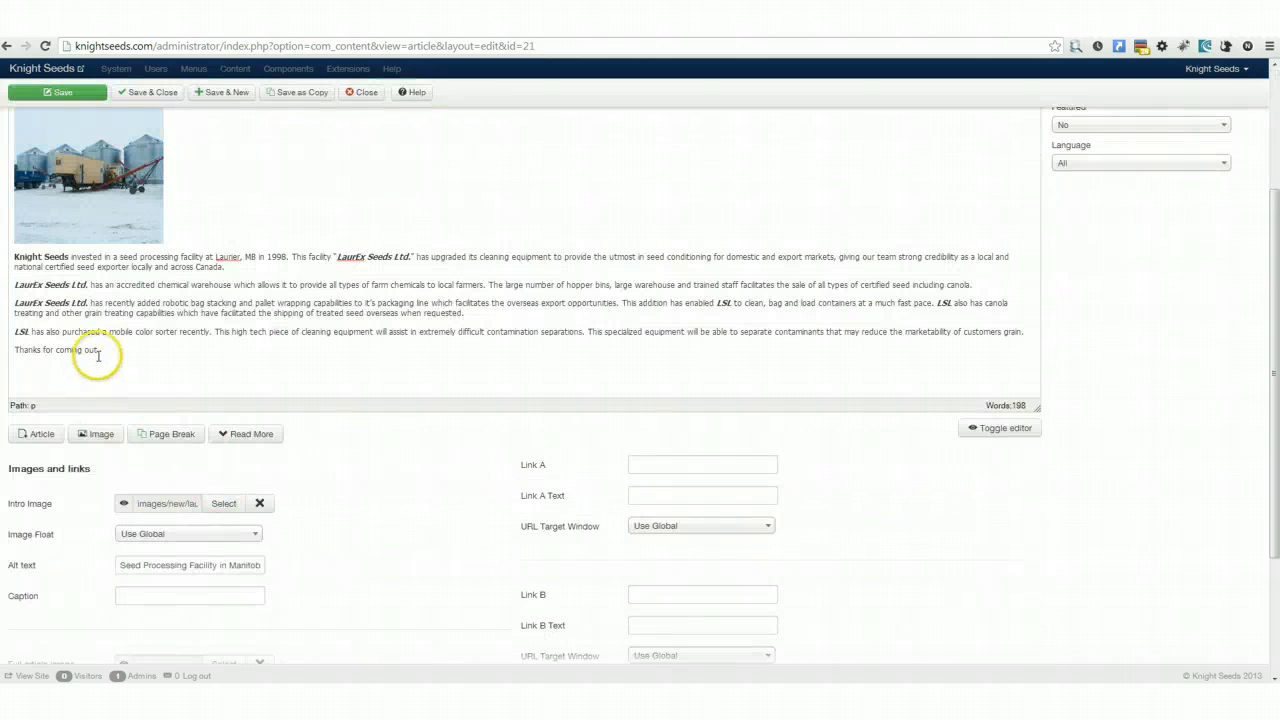
drag(100, 350, 8, 350)
key(BackSpace)
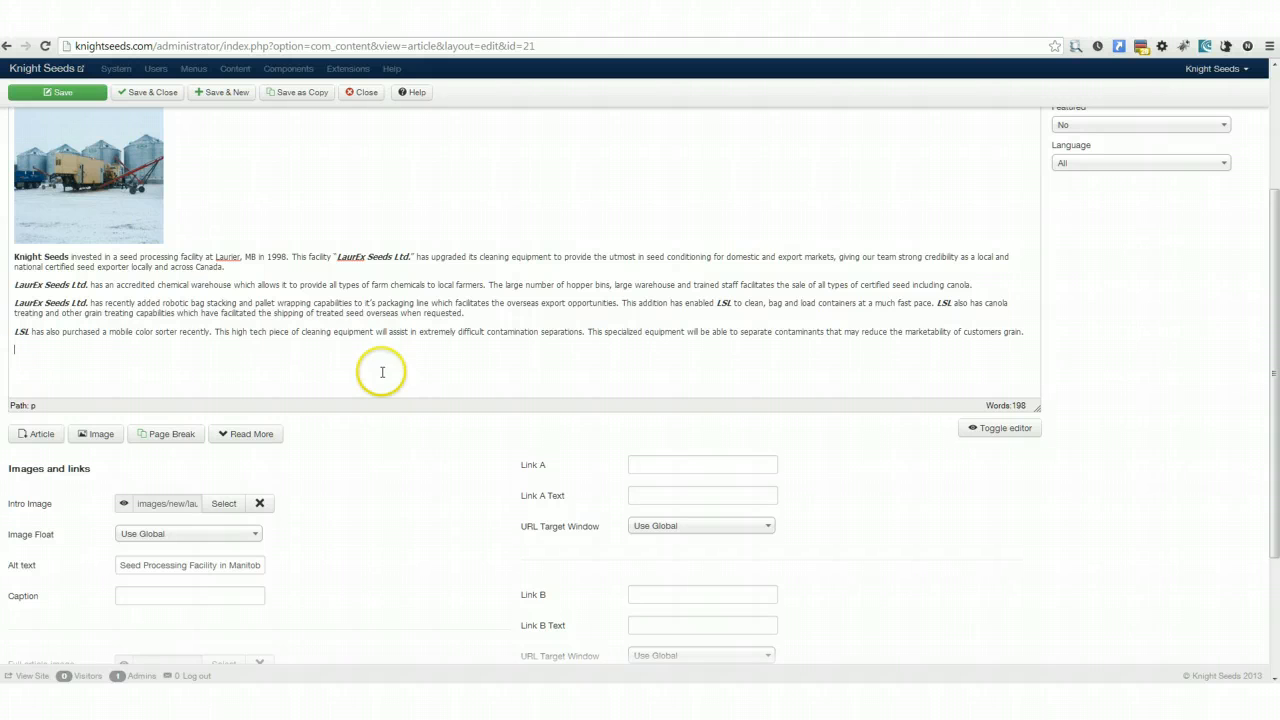
key(ctrl+s)
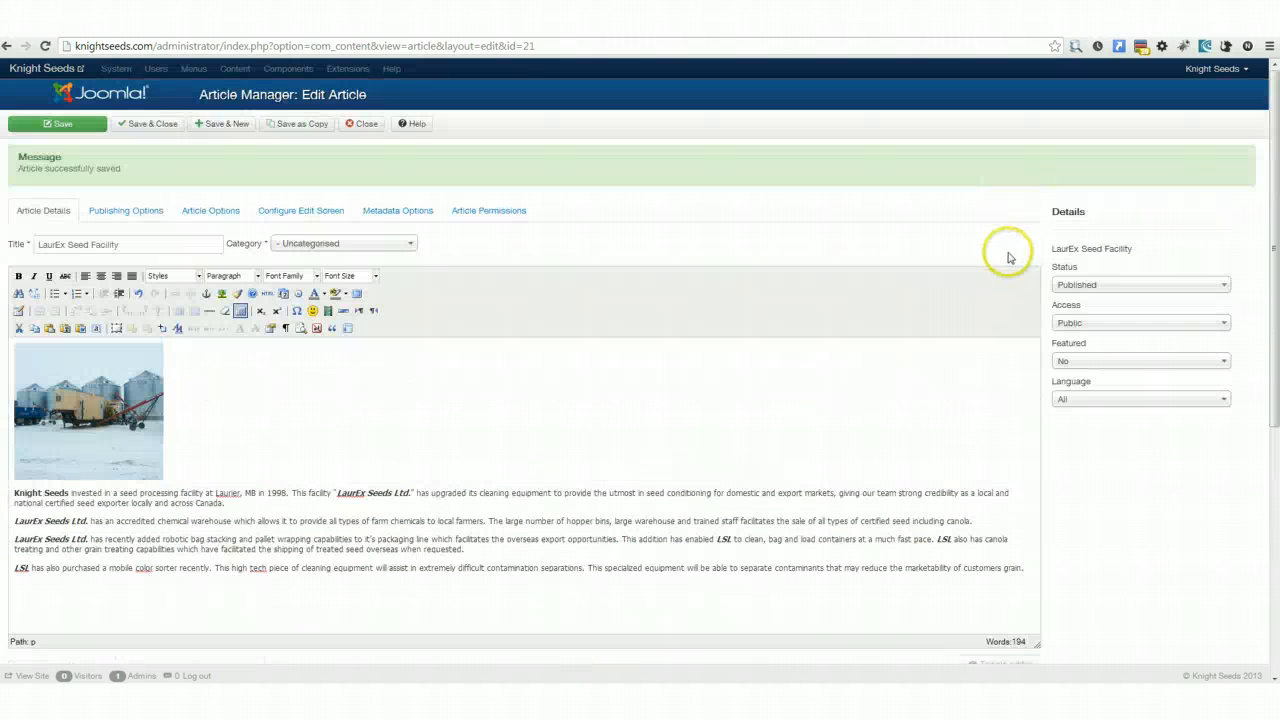
click(52, 123)
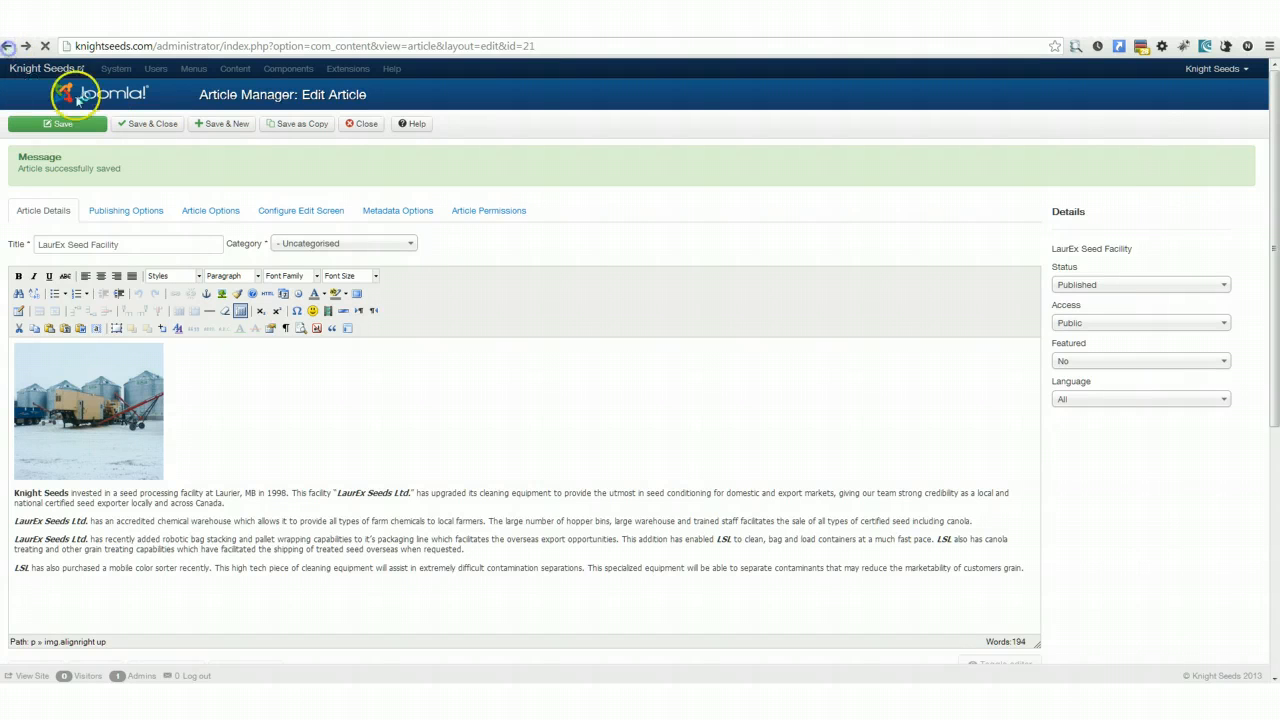
Return from the article editor to the Article Manager list by going back in the browser history
click(30, 72)
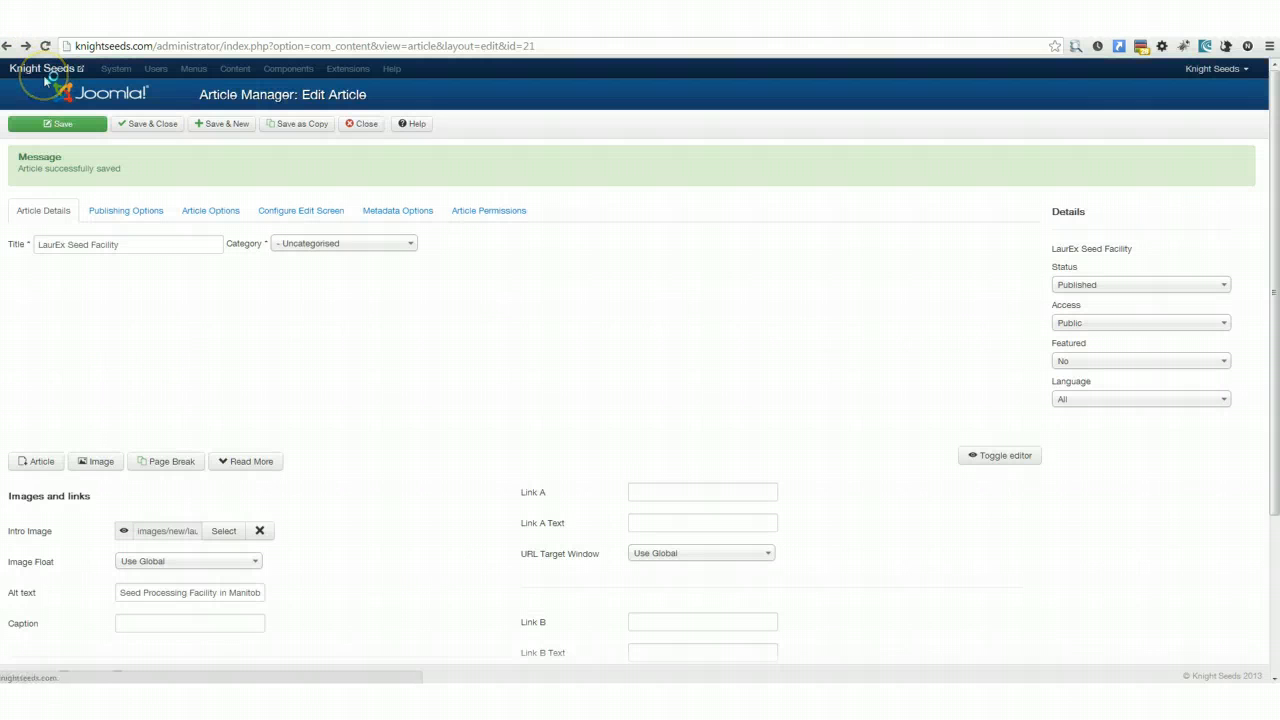
click(6, 47)
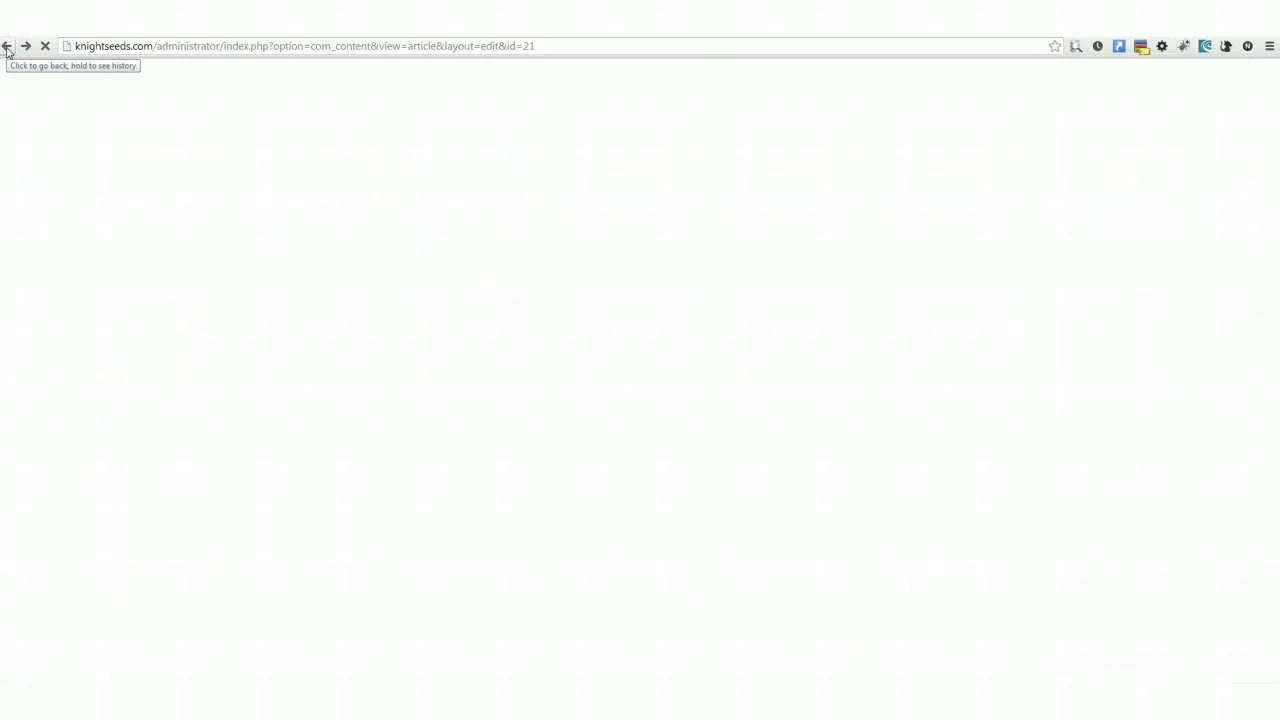
click(6, 47)
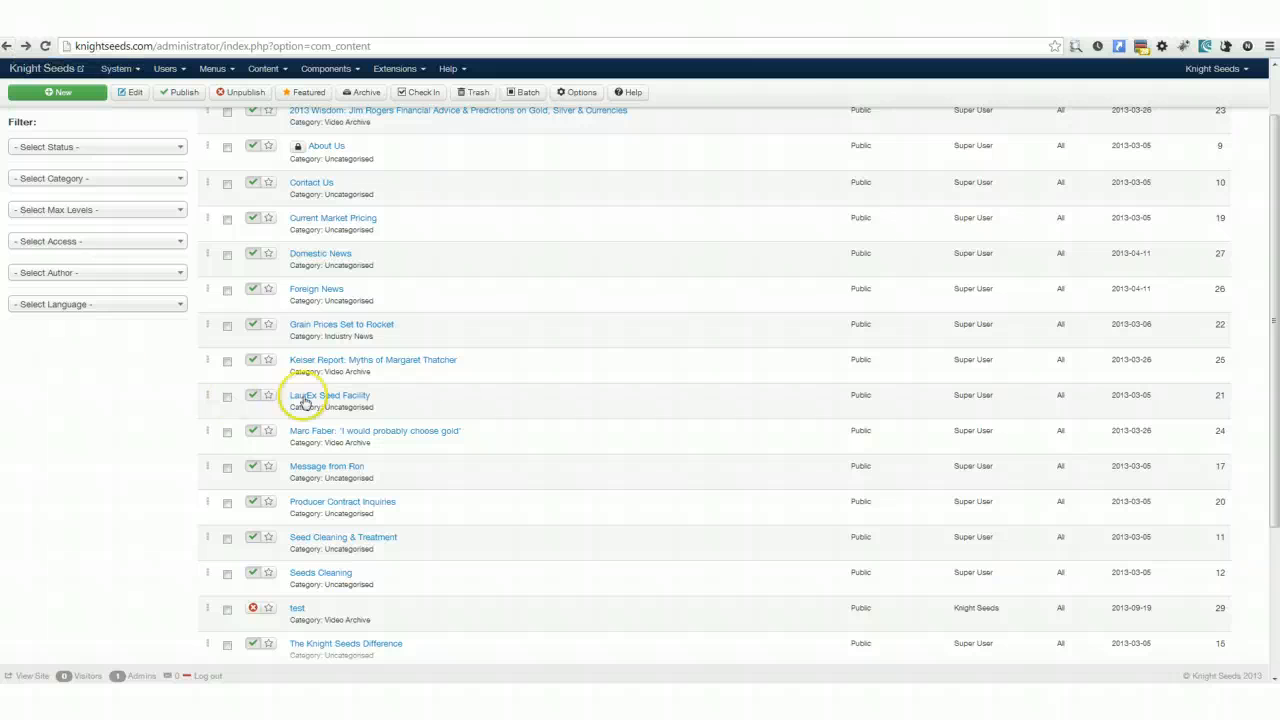
scroll(540, 415, up, 1)
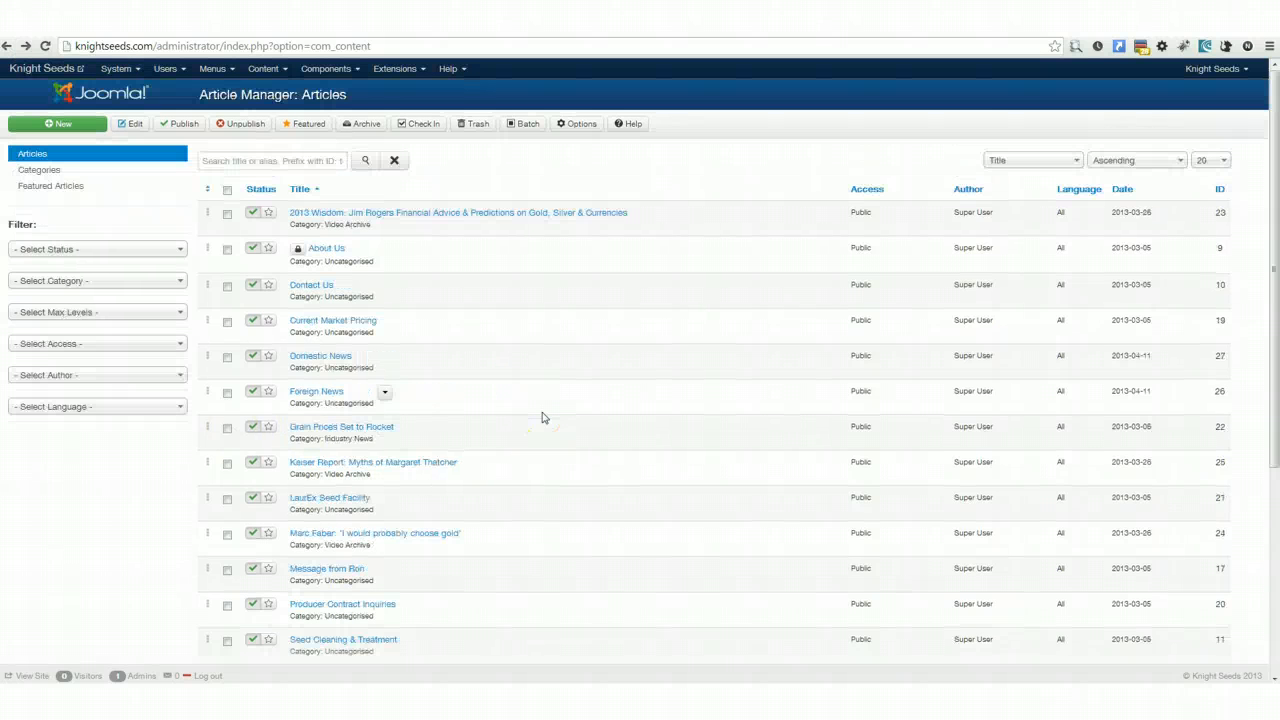
scroll(542, 418, down, 2)
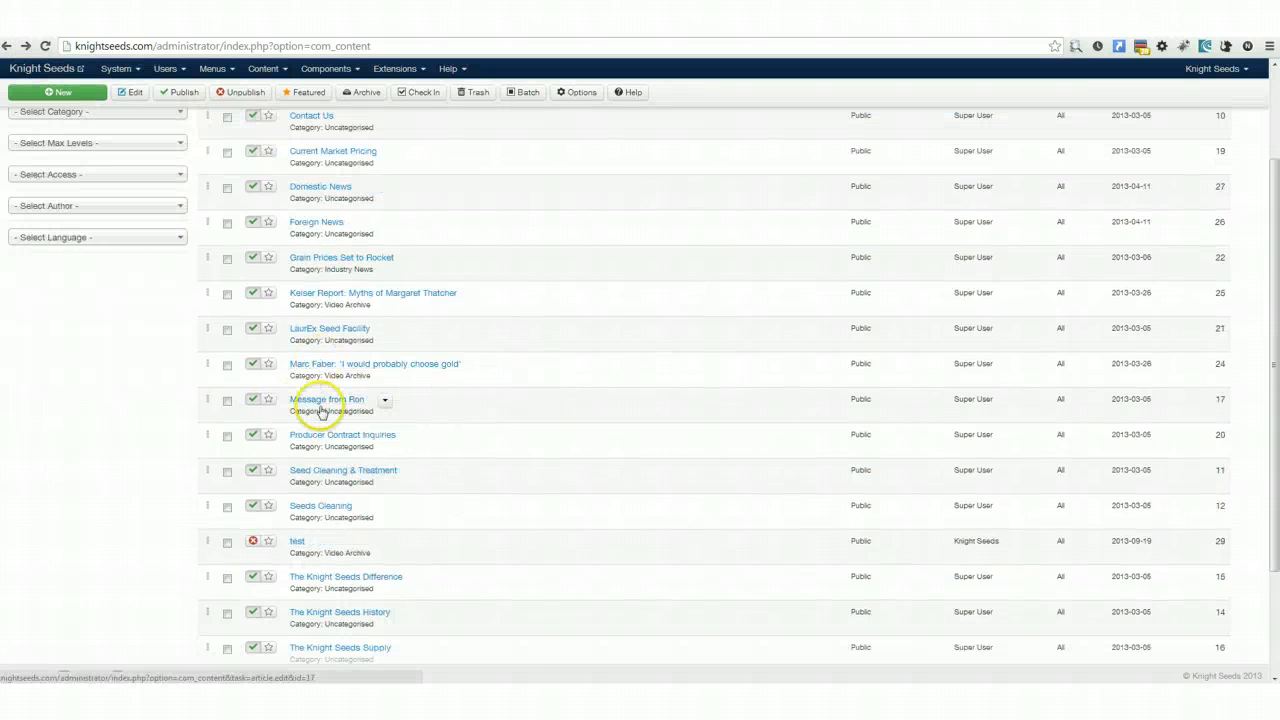
scroll(320, 515, up, 2)
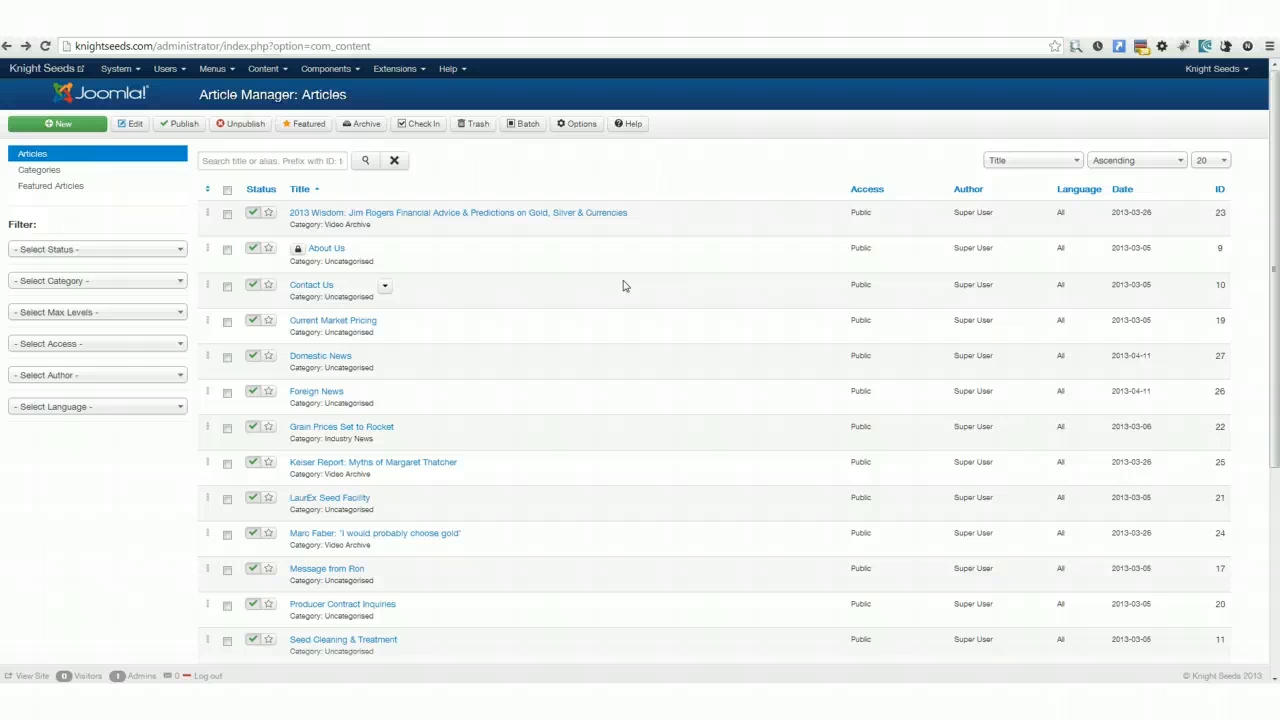
Try to open the locked About Us article for editing from the article list
click(628, 250)
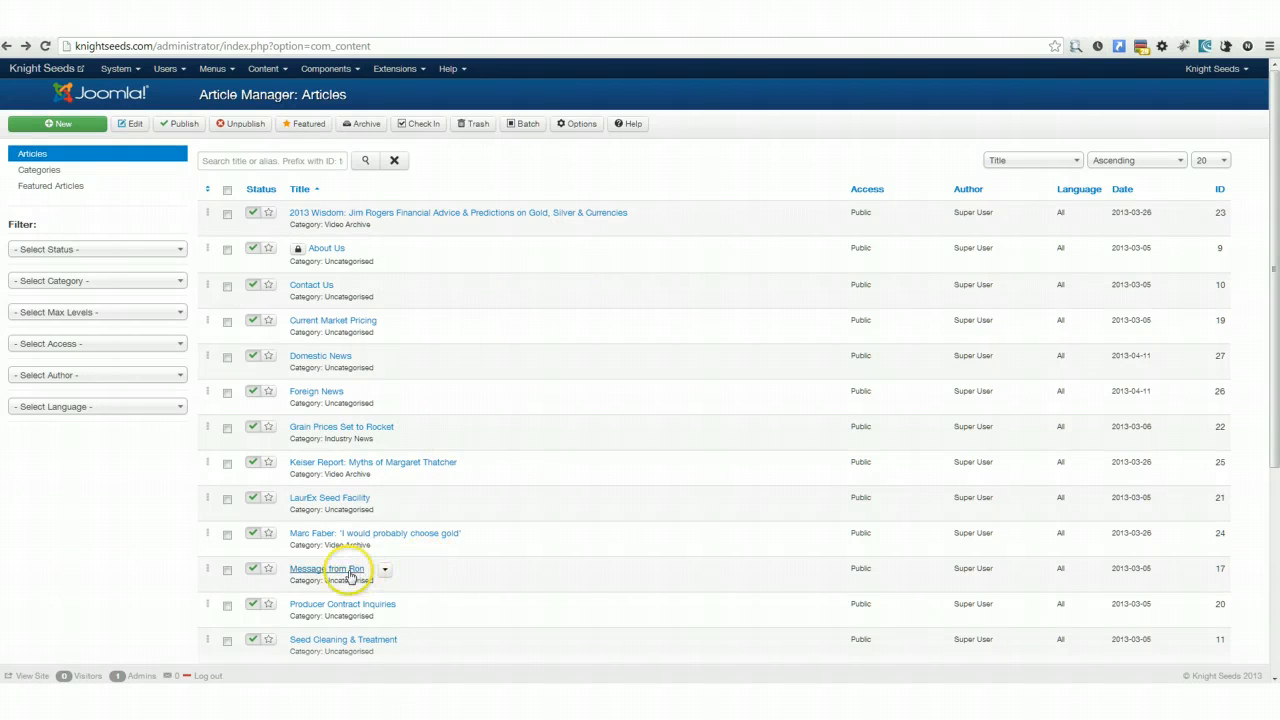
click(323, 250)
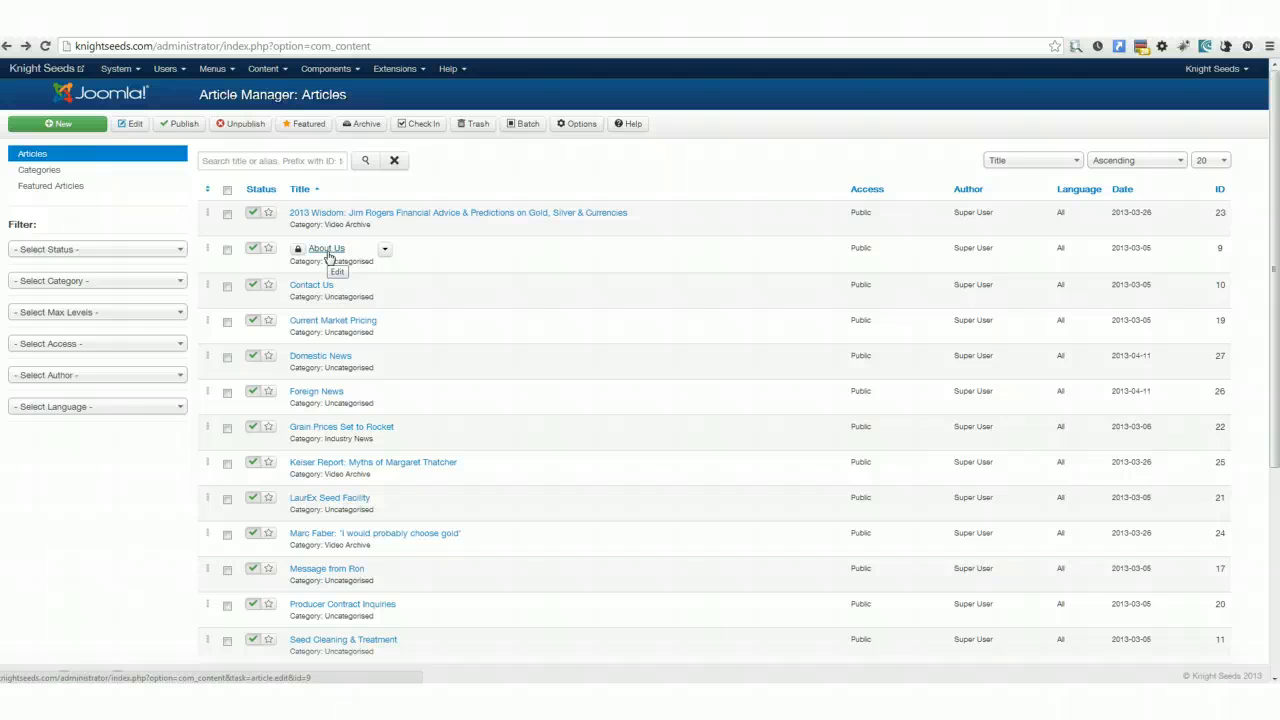
click(327, 254)
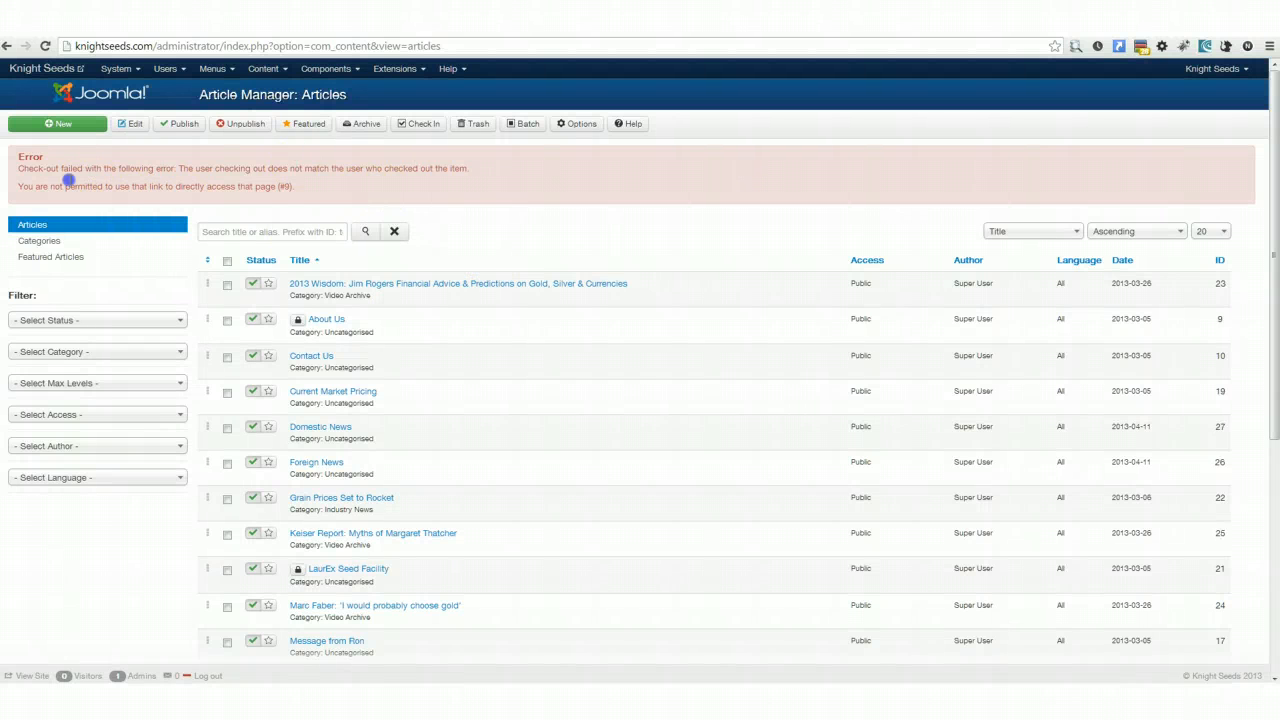
triple_click(68, 180)
click(150, 164)
Examine the lock information on the LaurEx Seed Facility and About Us articles in the list
scroll(320, 560, down, 2)
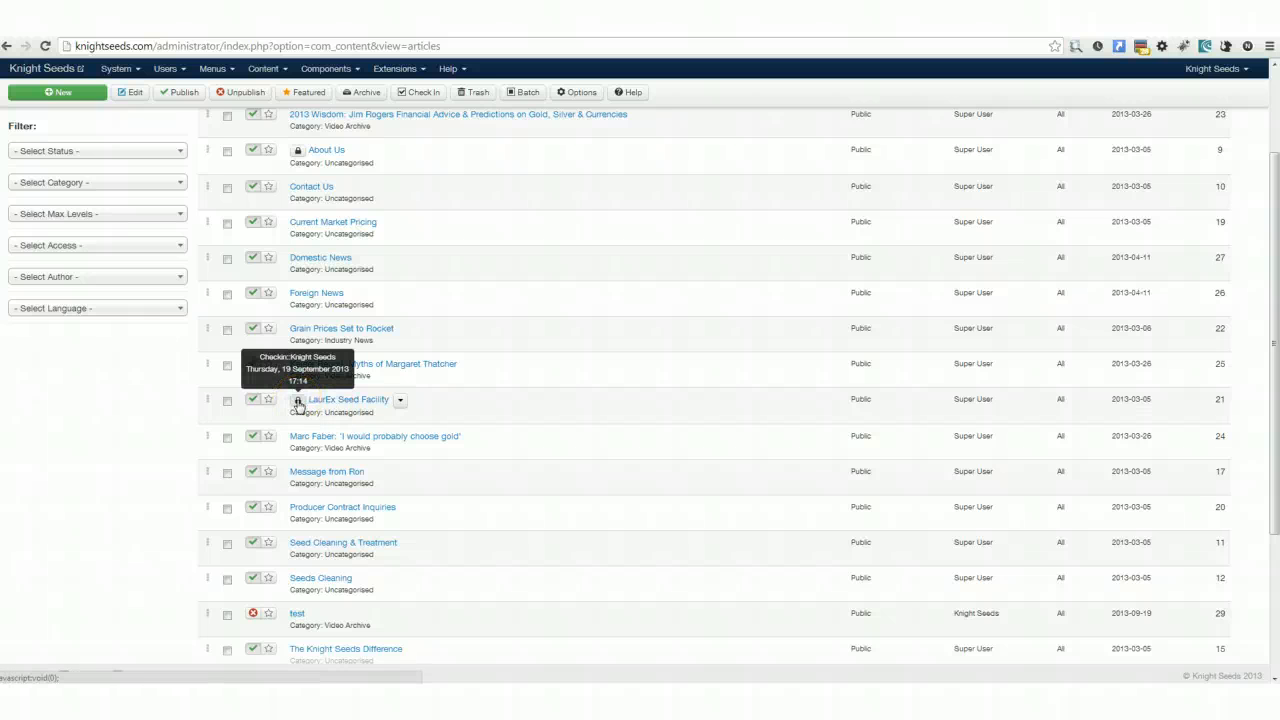
click(297, 403)
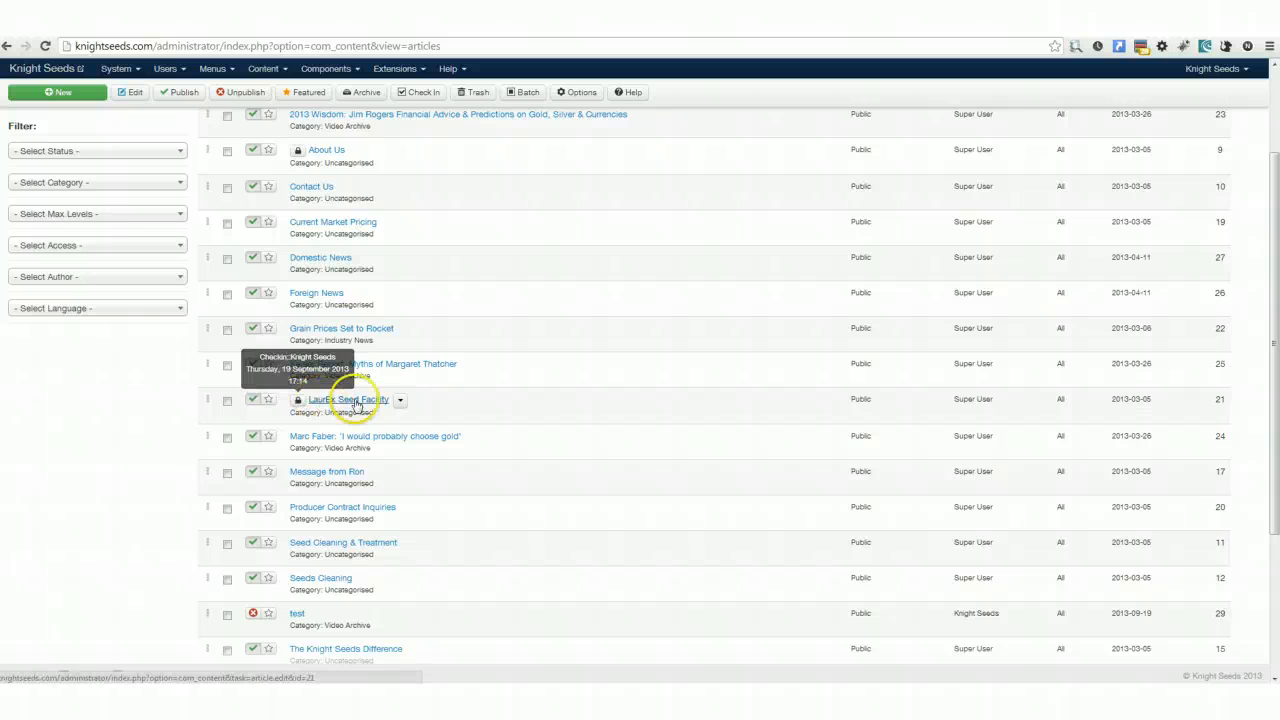
click(357, 405)
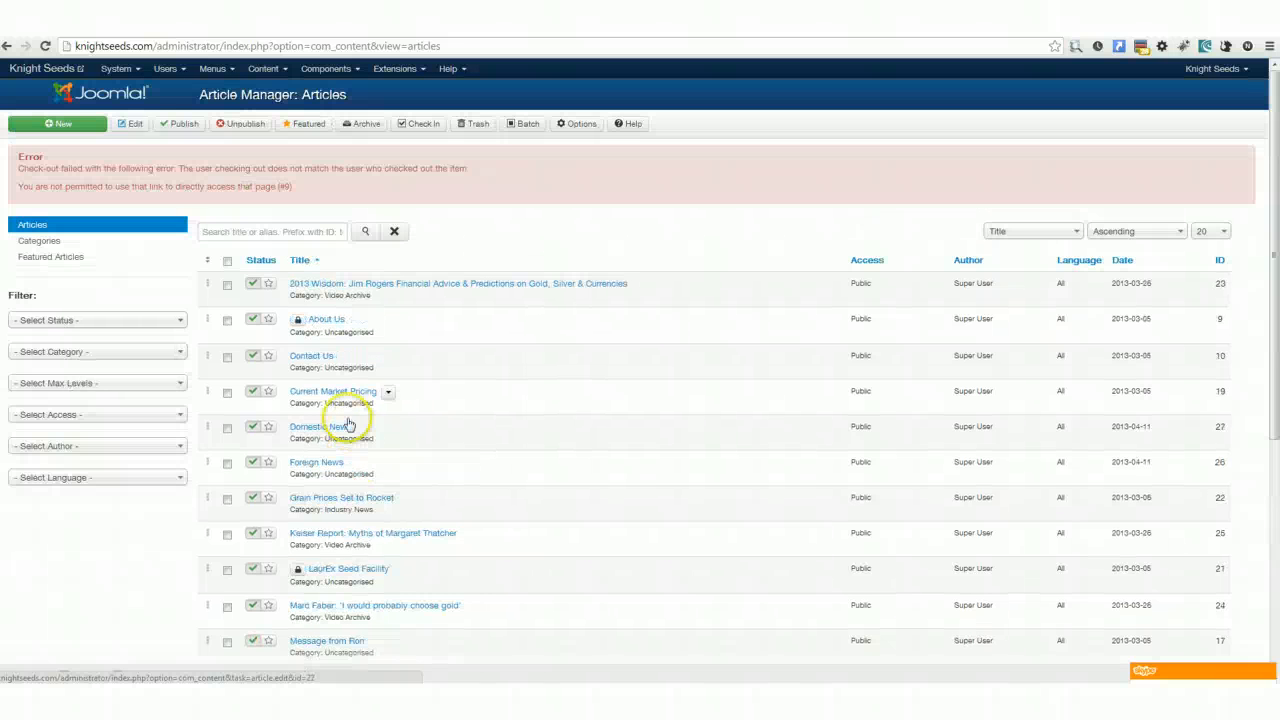
click(311, 326)
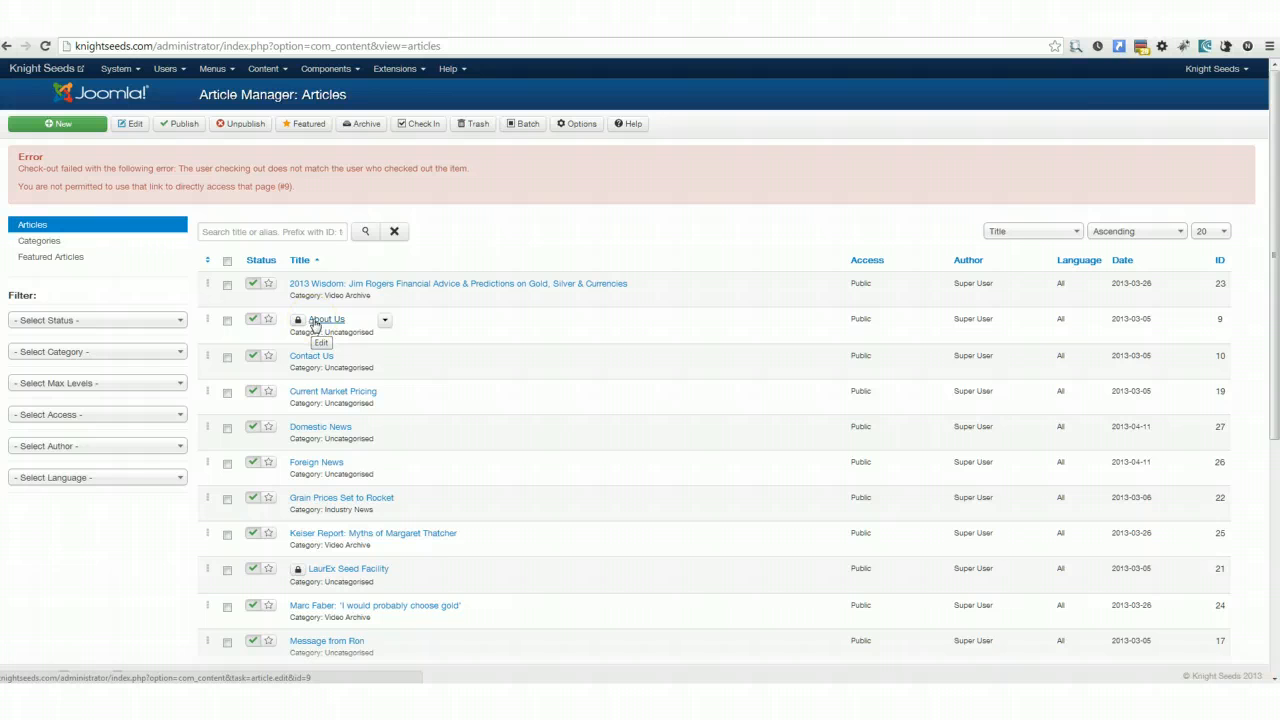
Reopen the LaurEx Seed Facility article and close it properly to release its lock in the article list
click(328, 570)
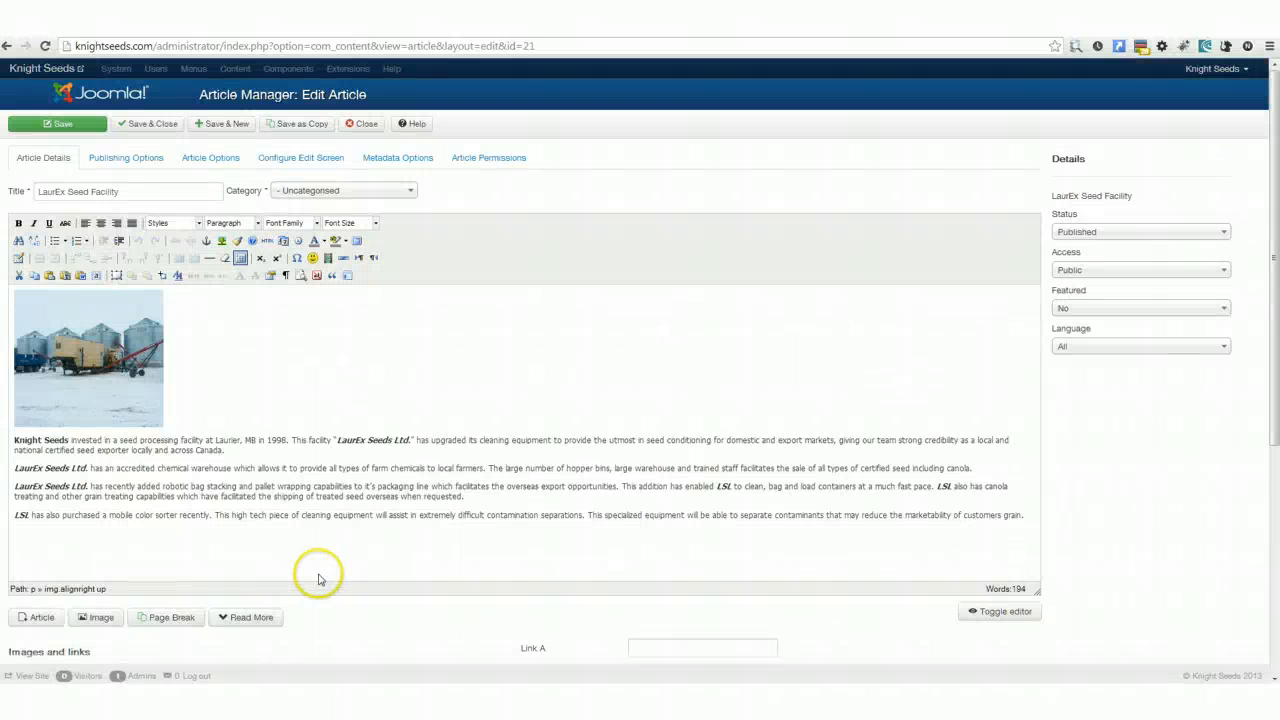
click(366, 124)
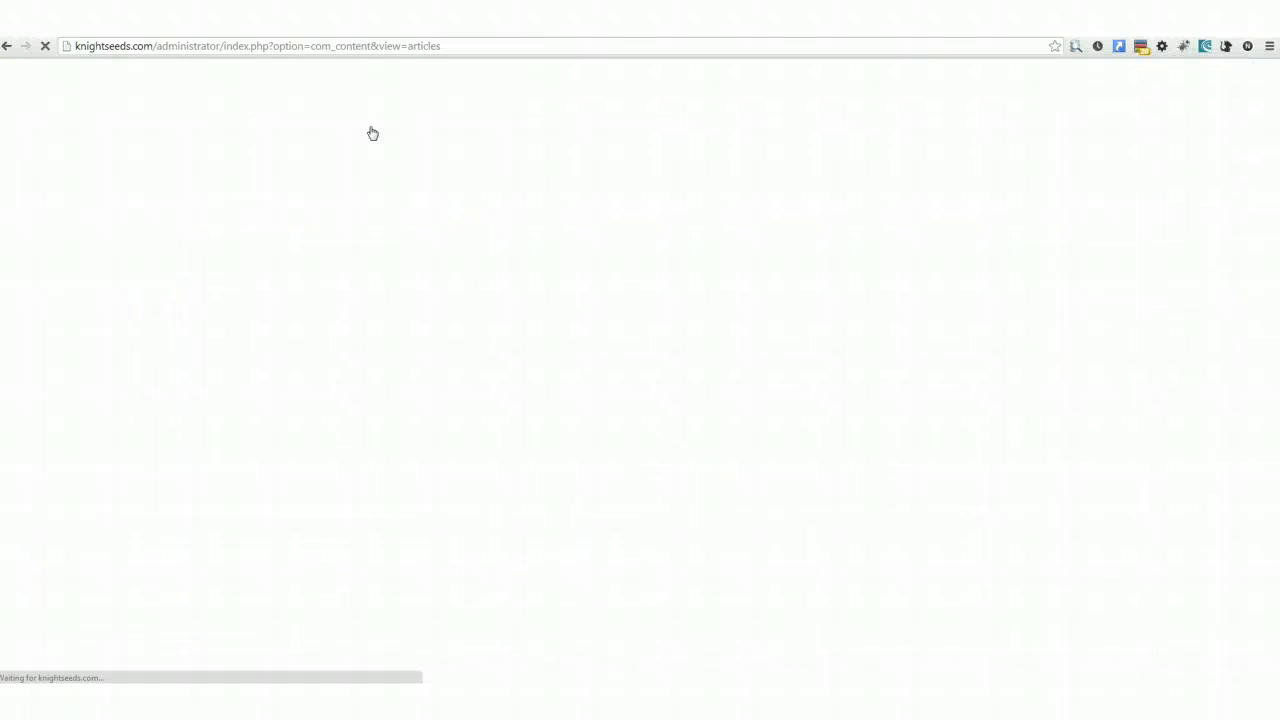
click(384, 157)
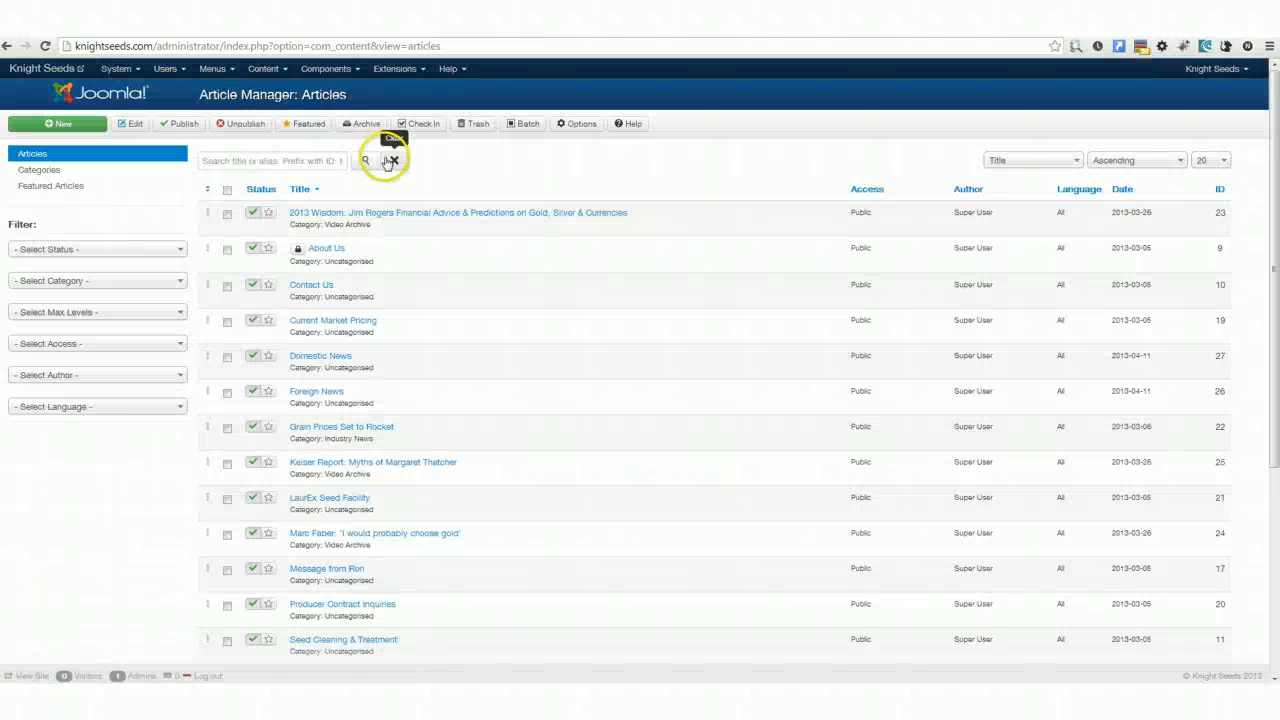
click(458, 308)
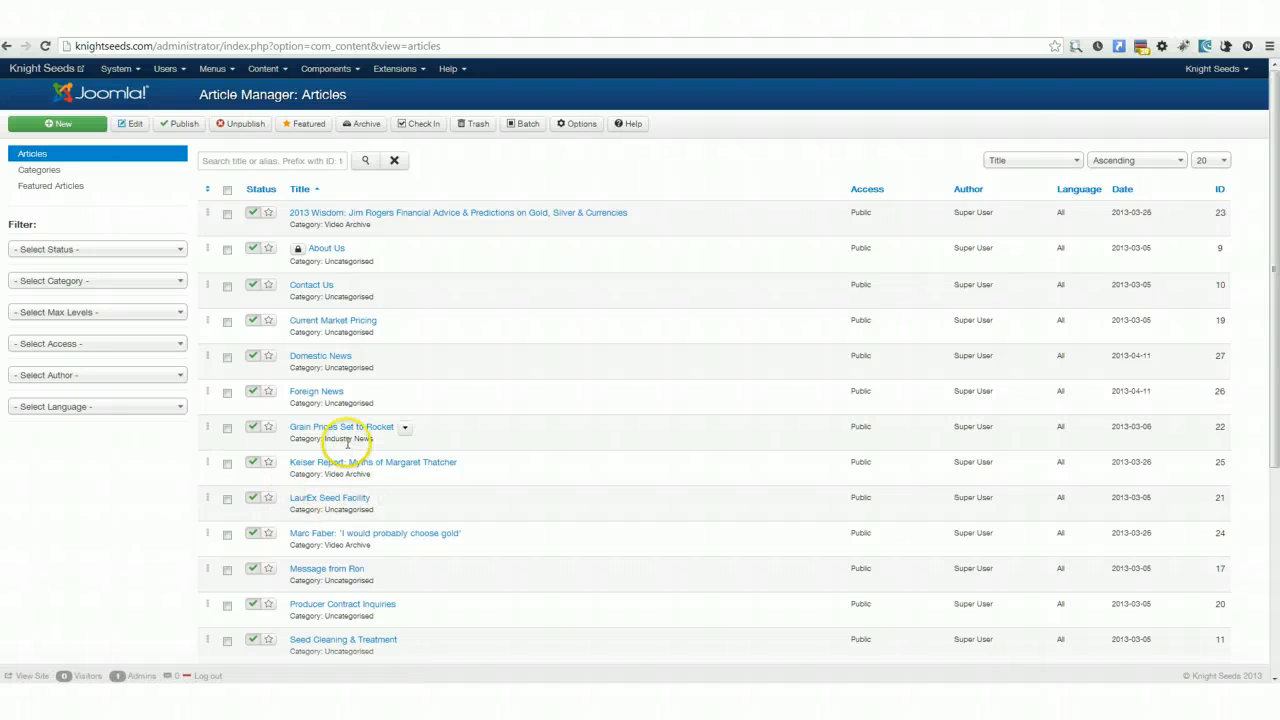
click(328, 495)
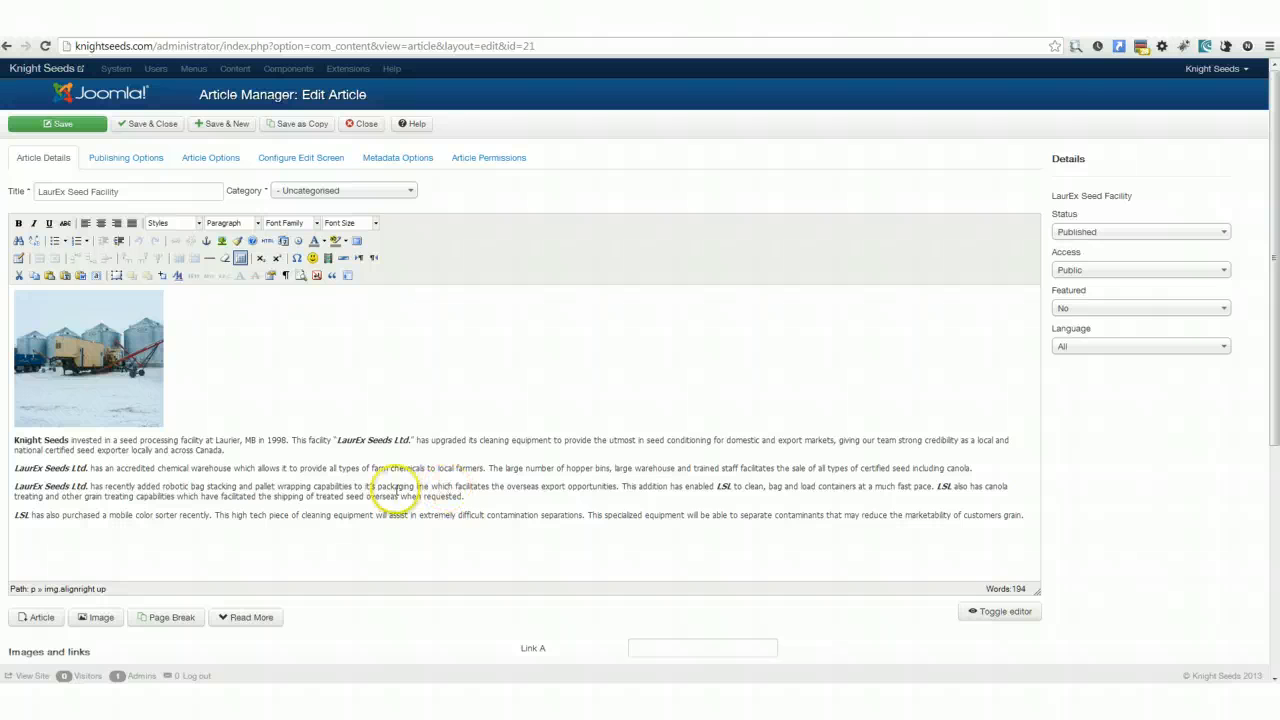
drag(479, 441, 556, 440)
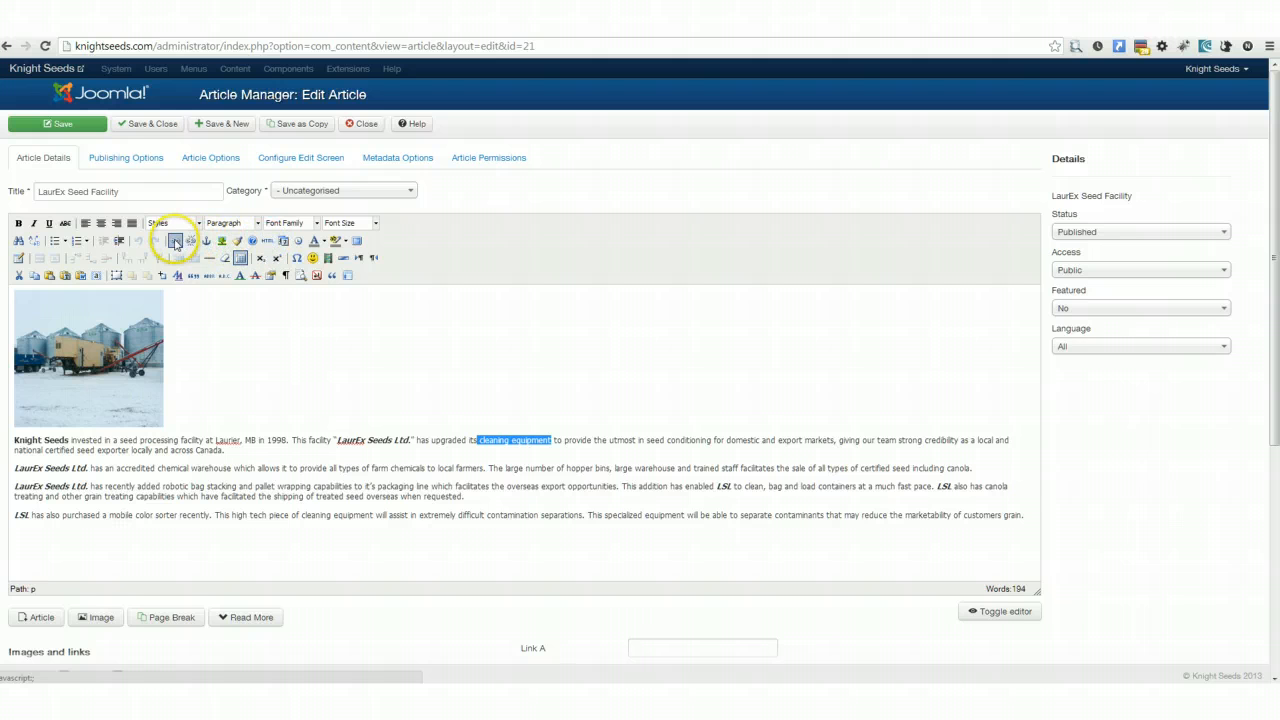
click(175, 241)
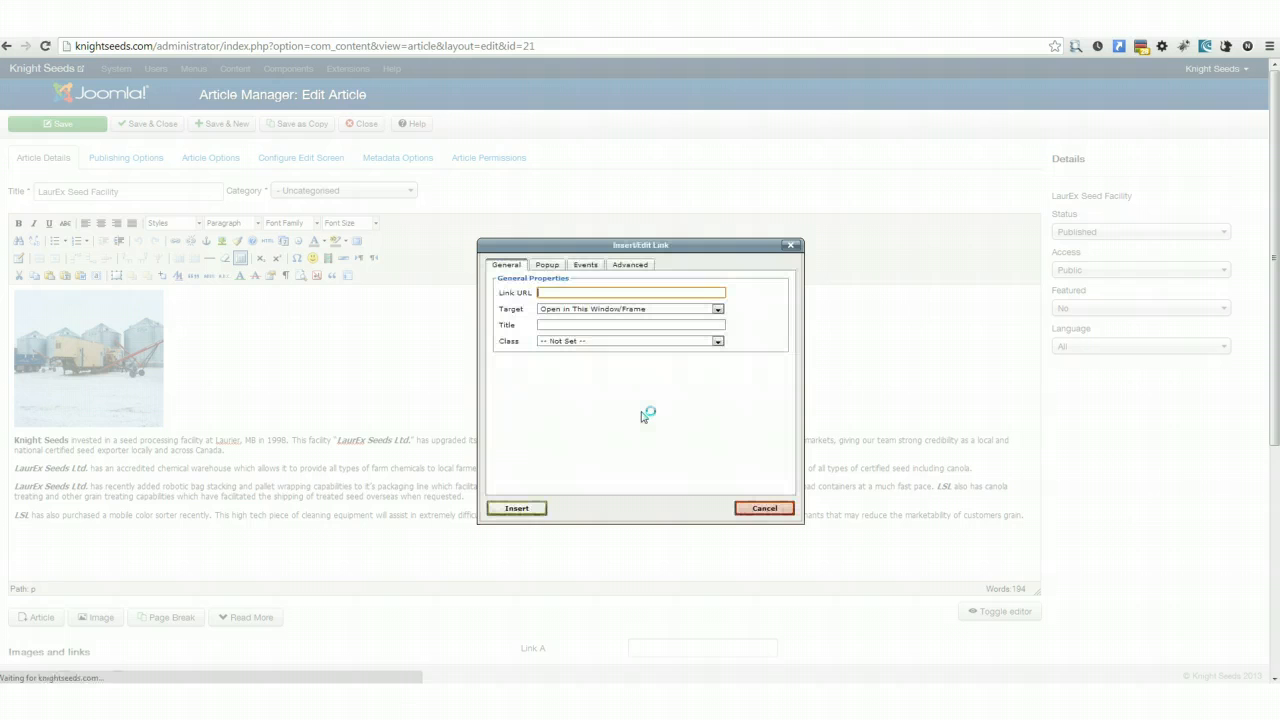
click(575, 293)
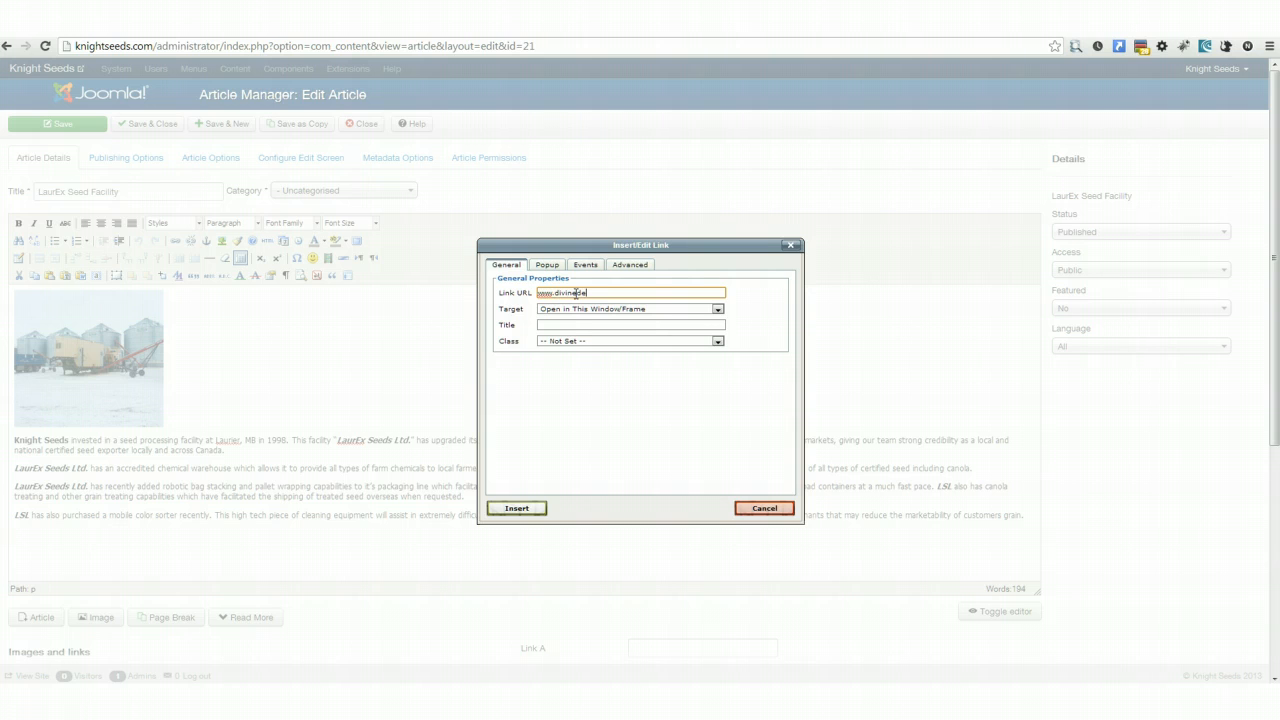
text(www.divinedesigns.ca)
click(616, 313)
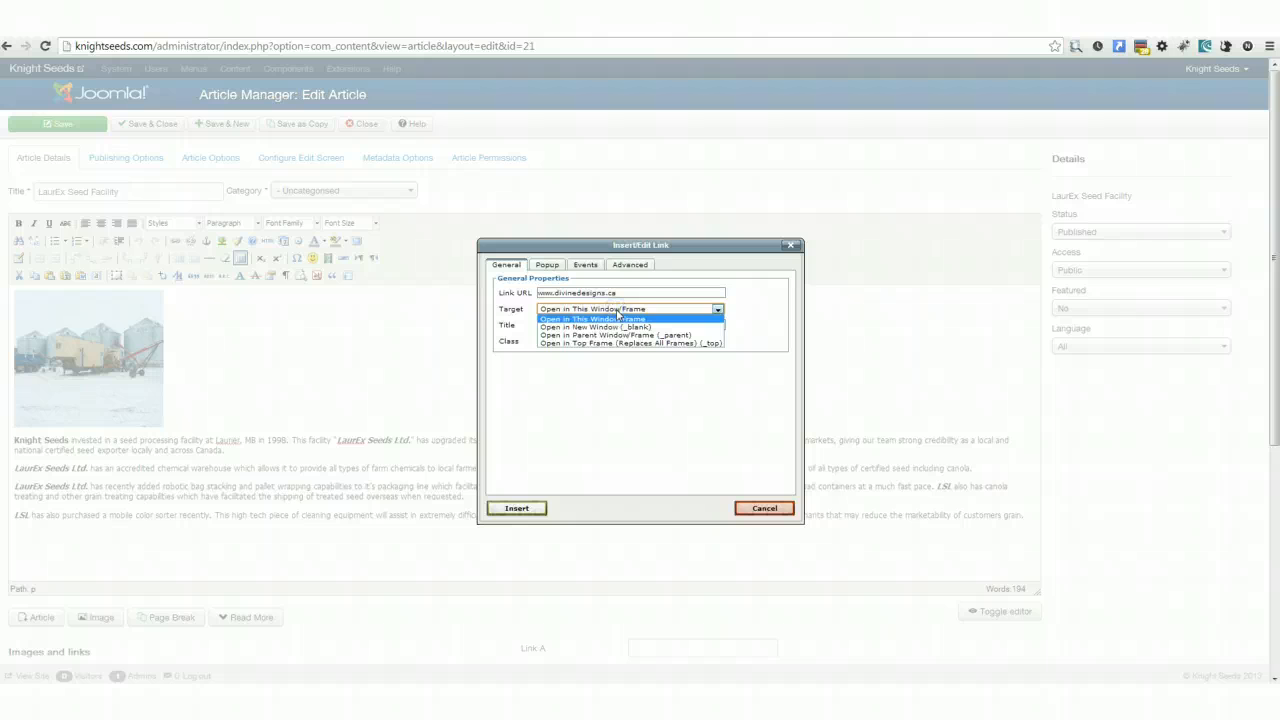
click(618, 326)
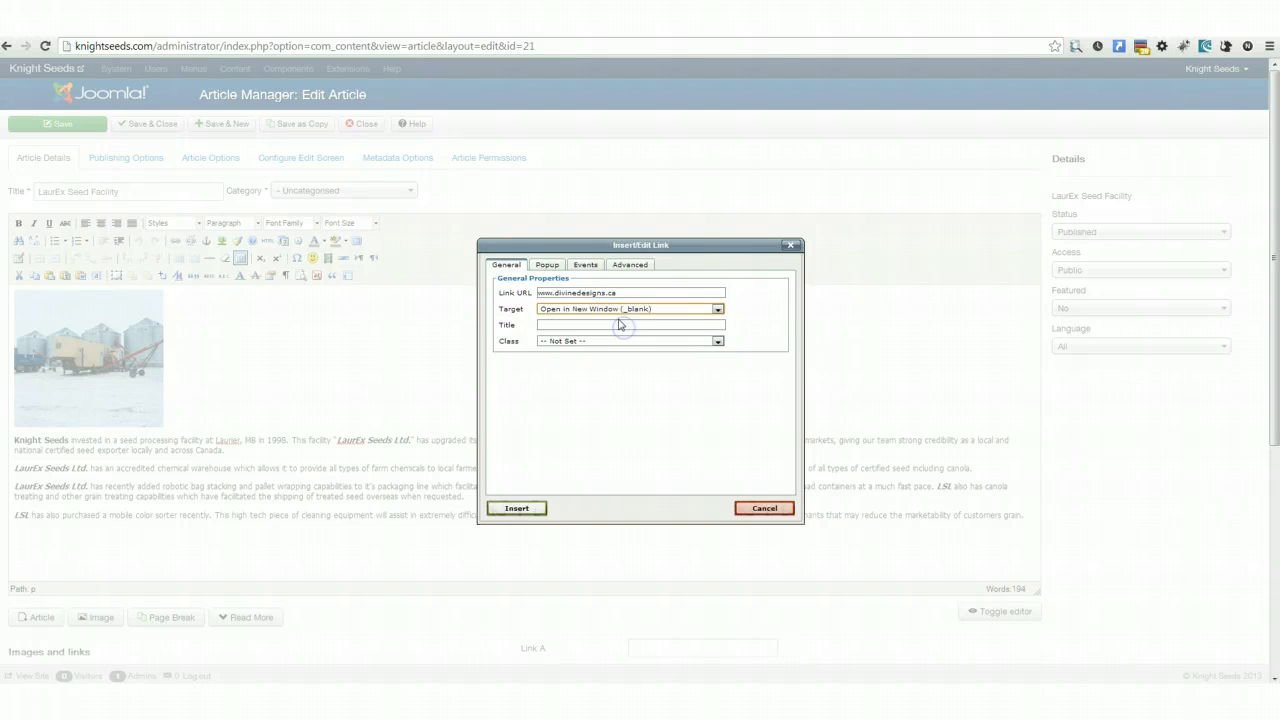
click(778, 512)
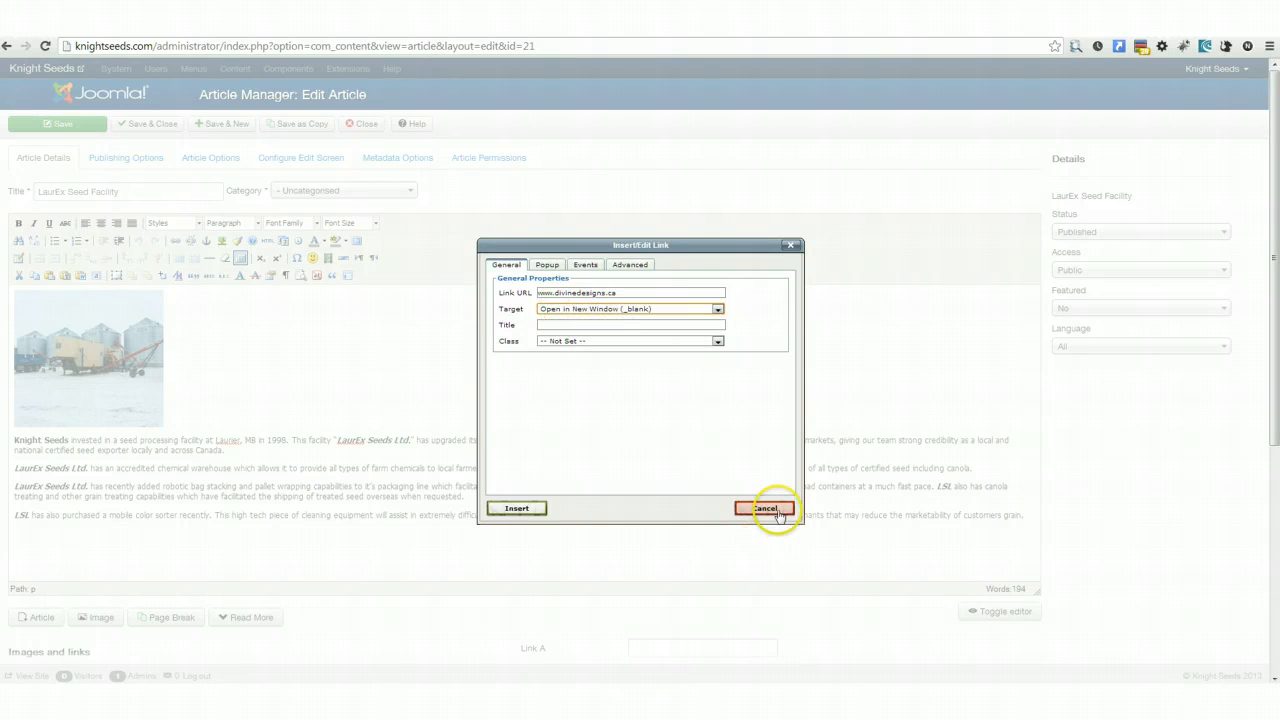
click(530, 511)
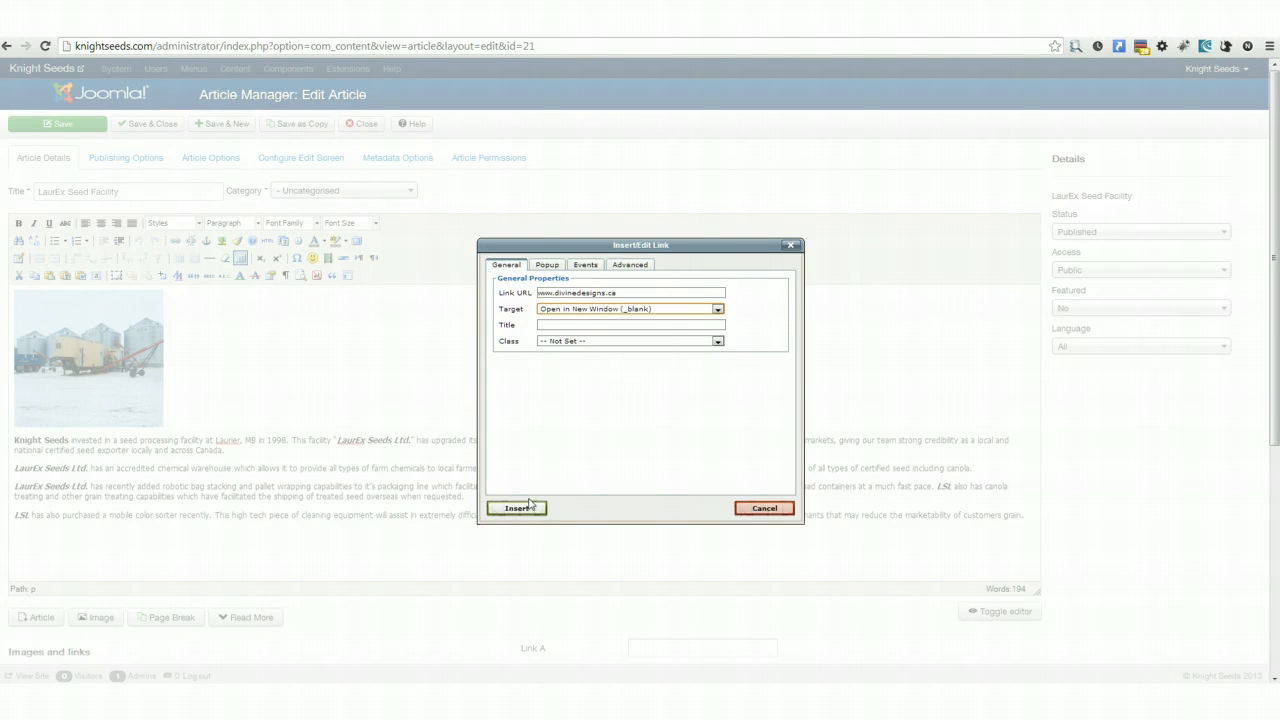
click(531, 506)
click(783, 510)
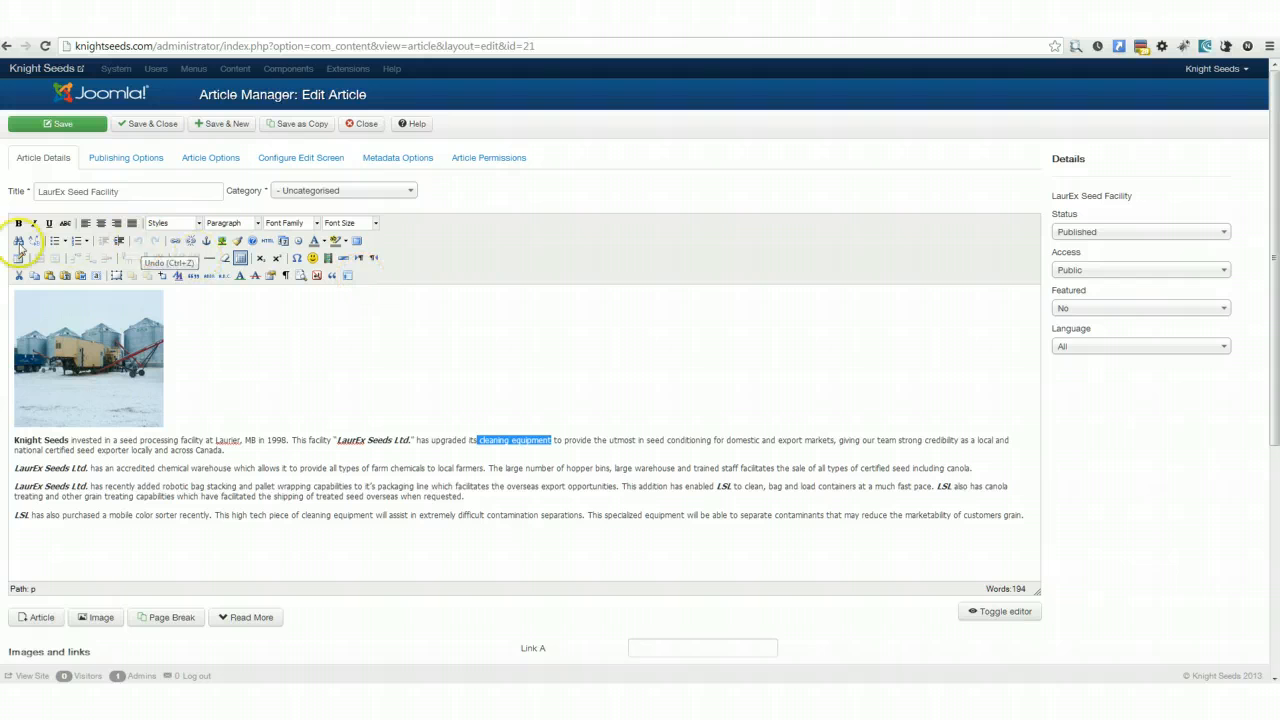
Deselect the text and close the LaurEx Seed Facility article without saving
click(312, 468)
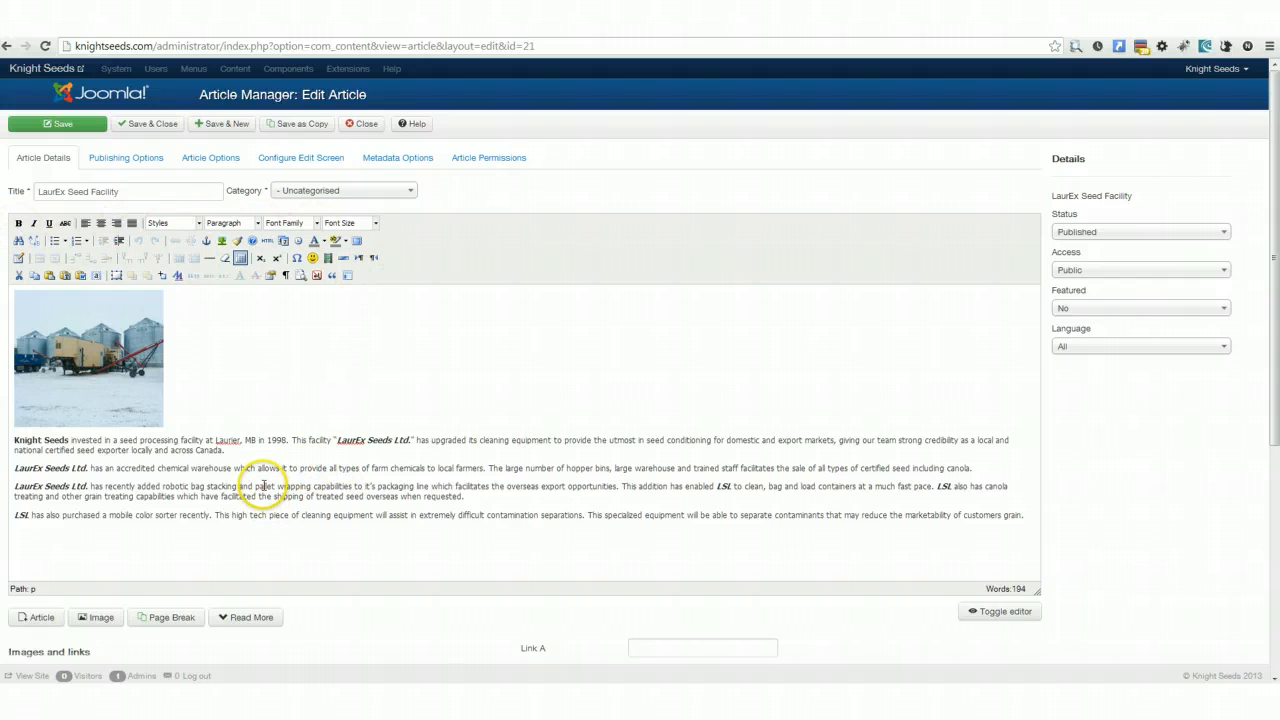
triple_click(263, 486)
click(352, 498)
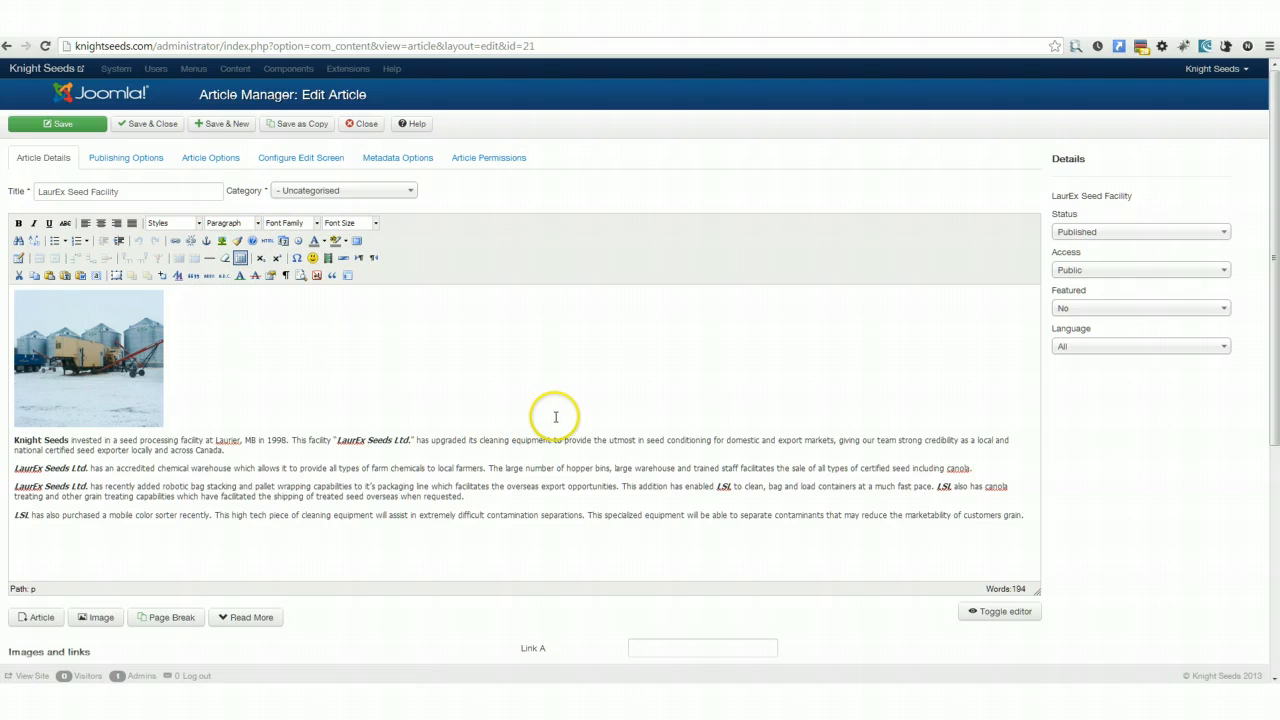
click(365, 124)
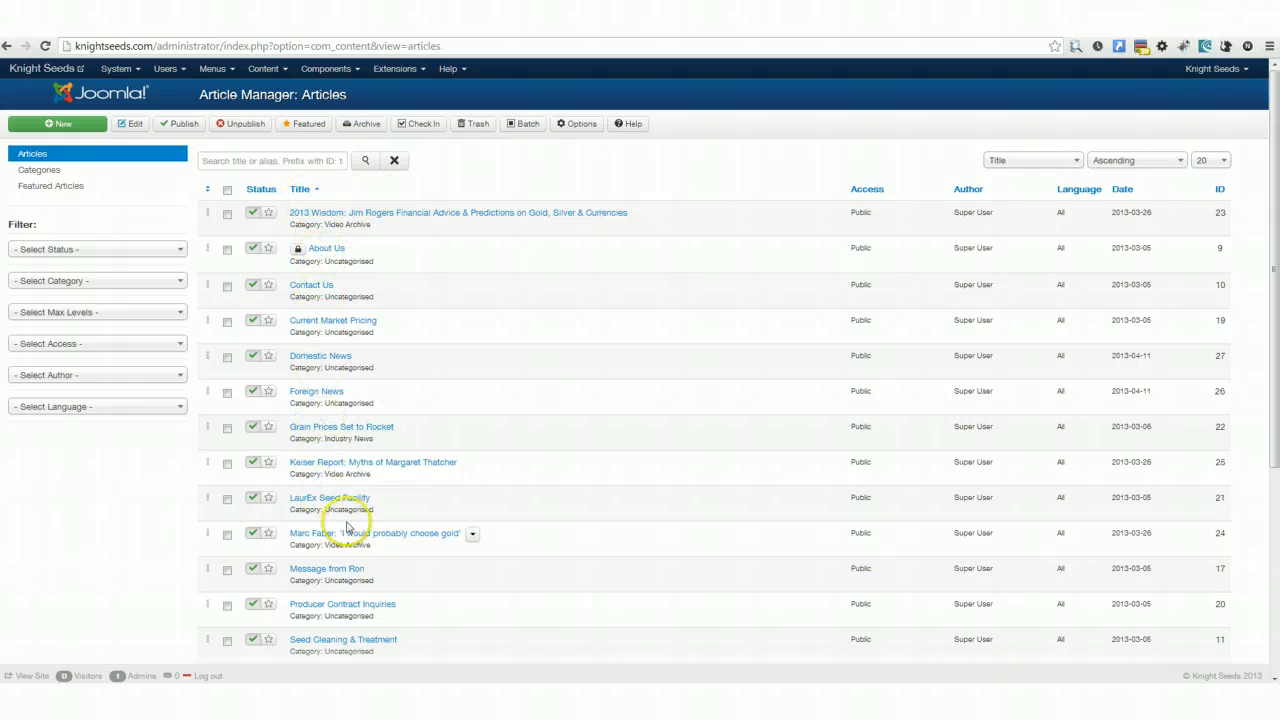
scroll(126, 494, down, 3)
scroll(125, 497, up, 2)
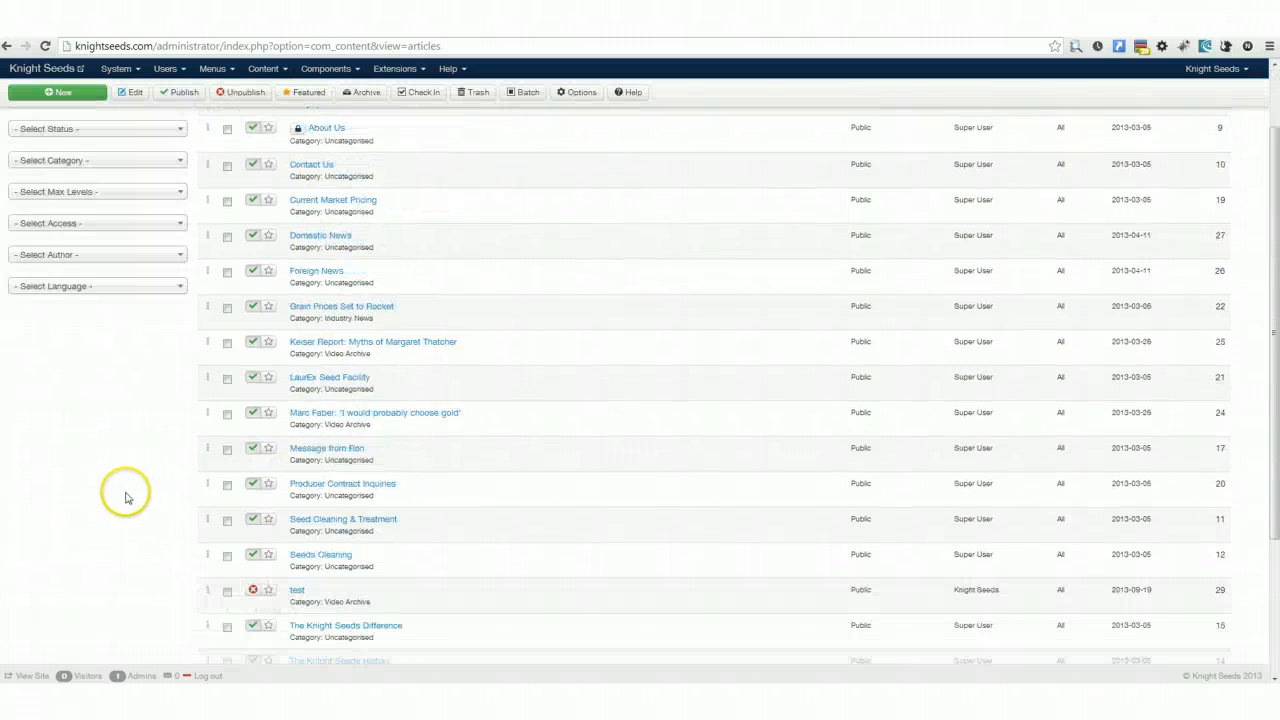
scroll(126, 497, up, 3)
scroll(126, 497, down, 5)
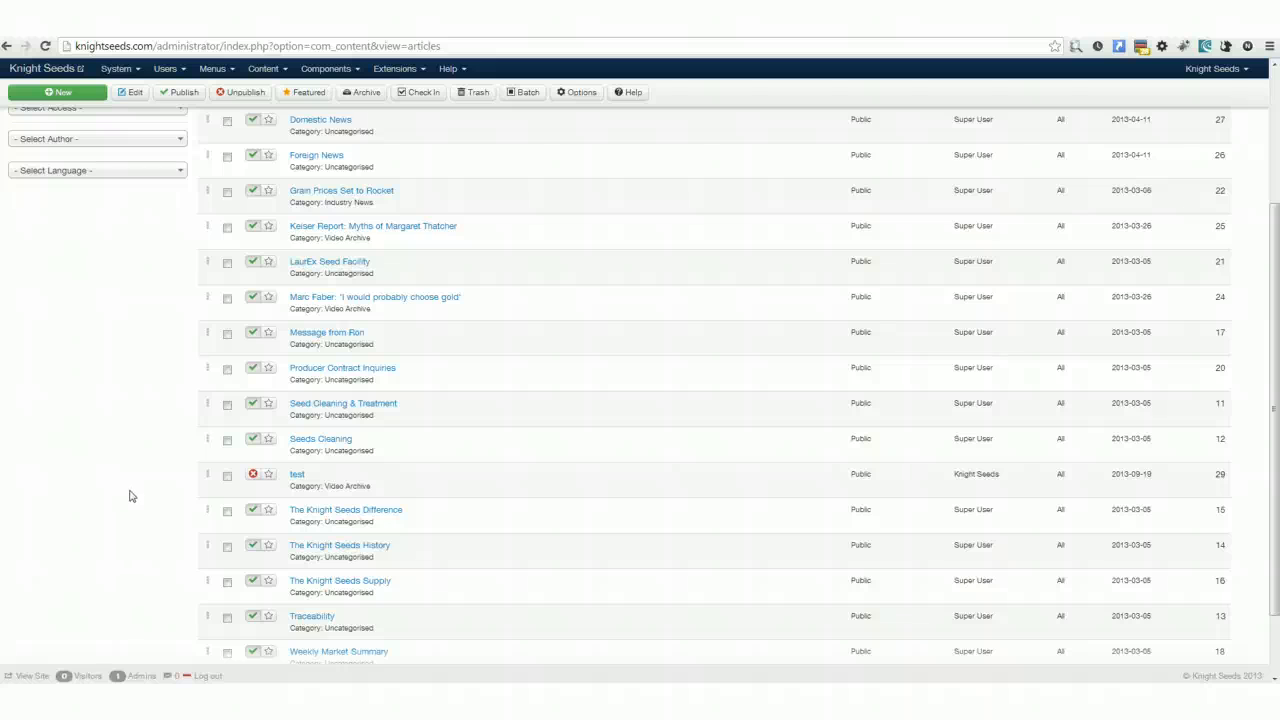
scroll(129, 496, up, 4)
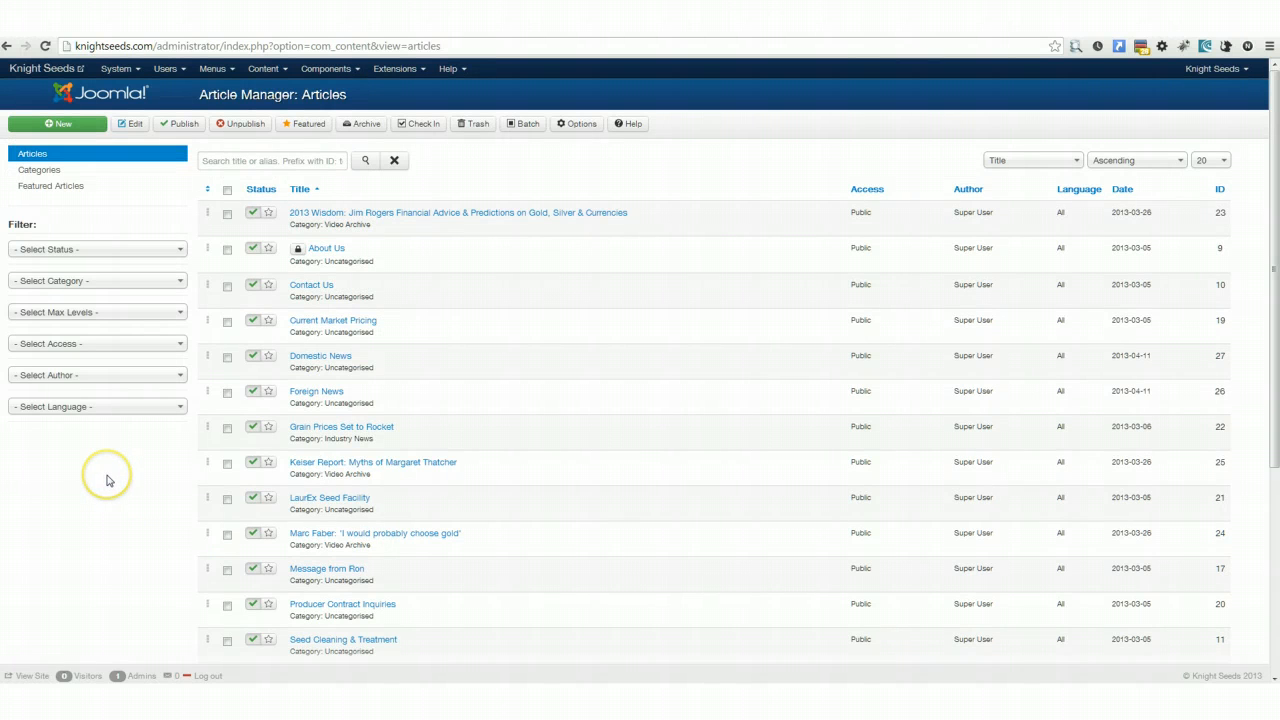